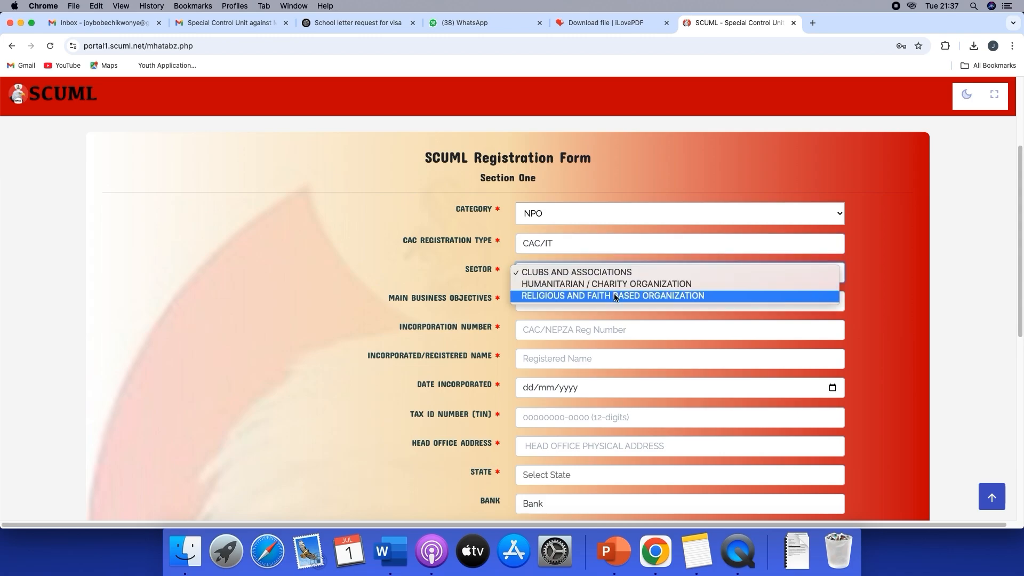
Set the registration category to DNFBPs and the CAC registration type to RC
left_click(584, 213)
left_click(586, 213)
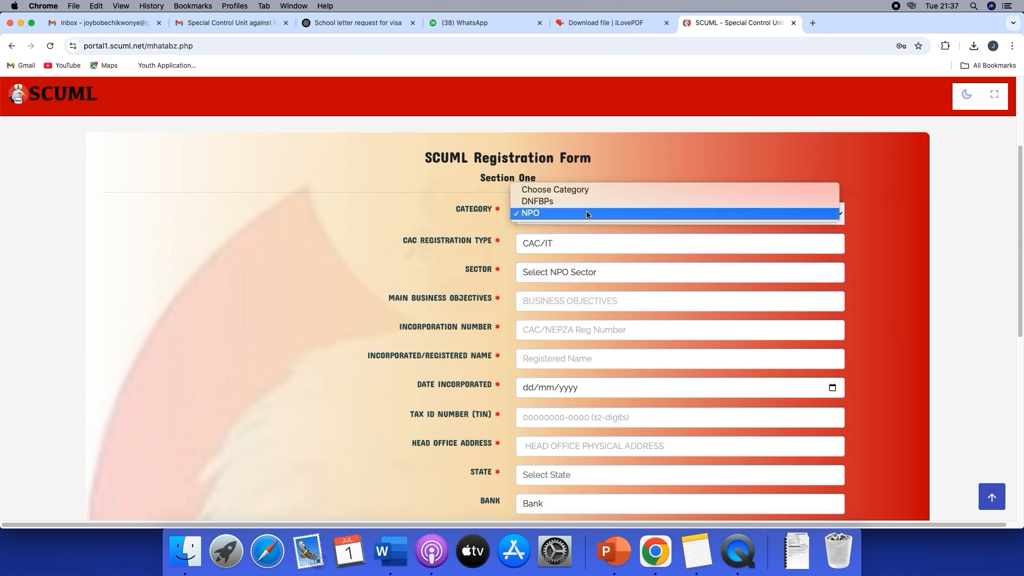
left_click(588, 202)
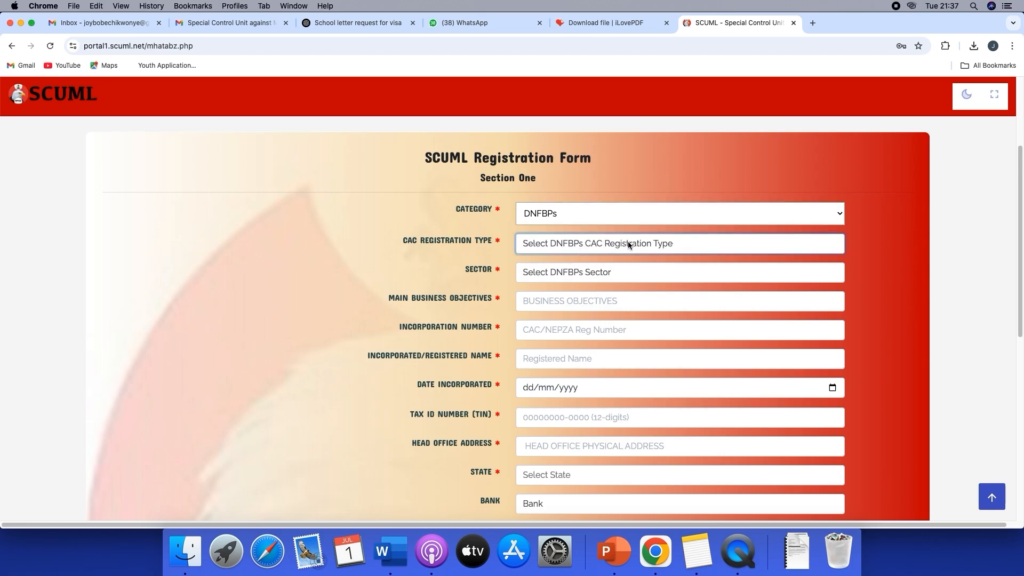
left_click(656, 244)
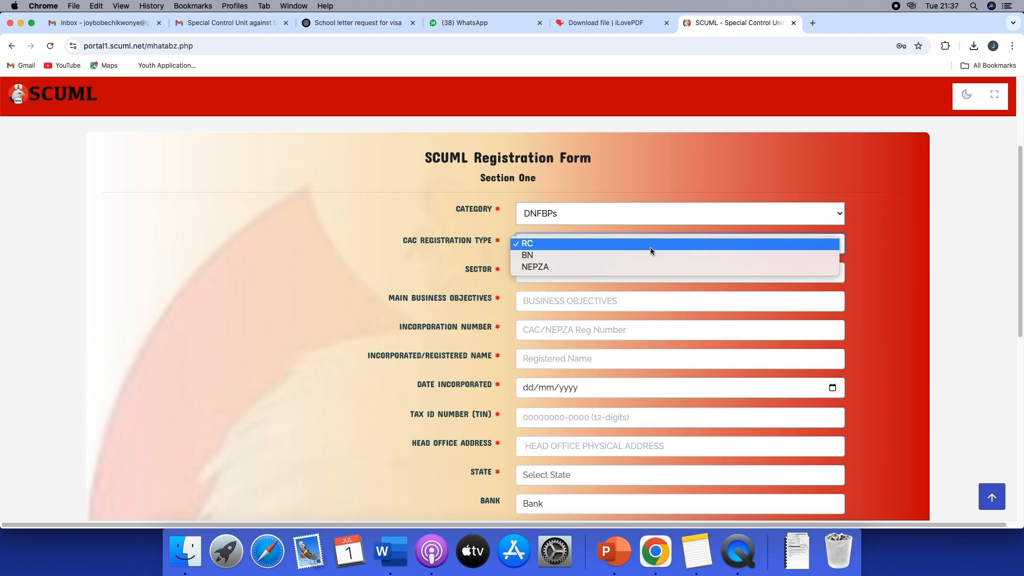
left_click(650, 245)
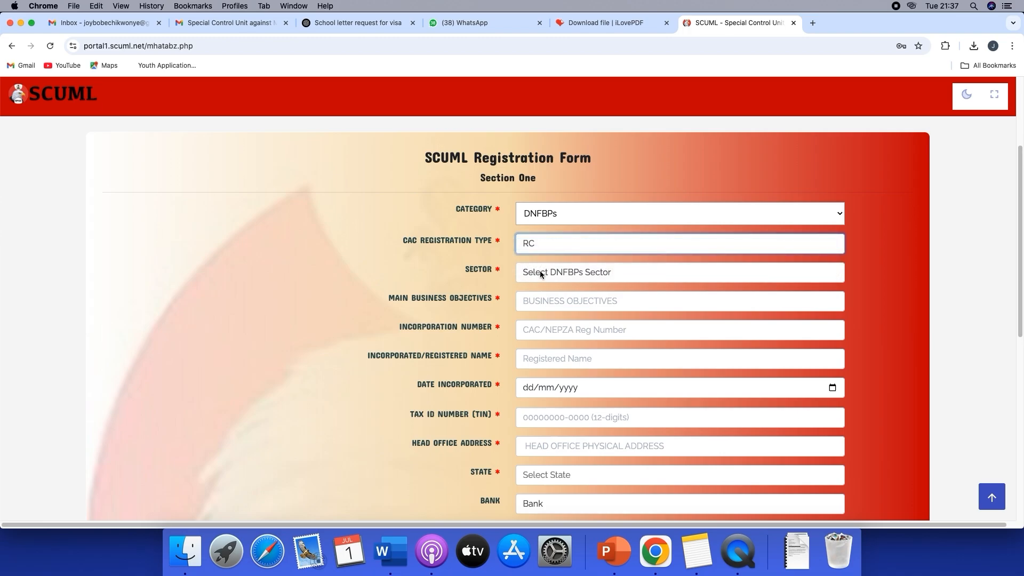
Choose CONSULTANTS AND CONSULTING COMPANY as the sector and enter CONSULTING SERVICES as the main business objectives
left_click(549, 272)
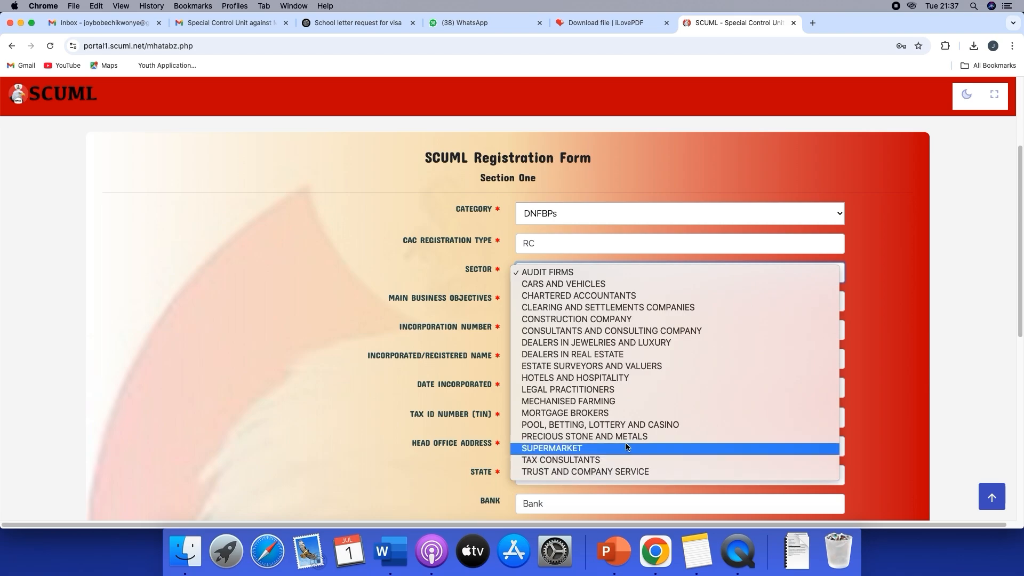
left_click(561, 330)
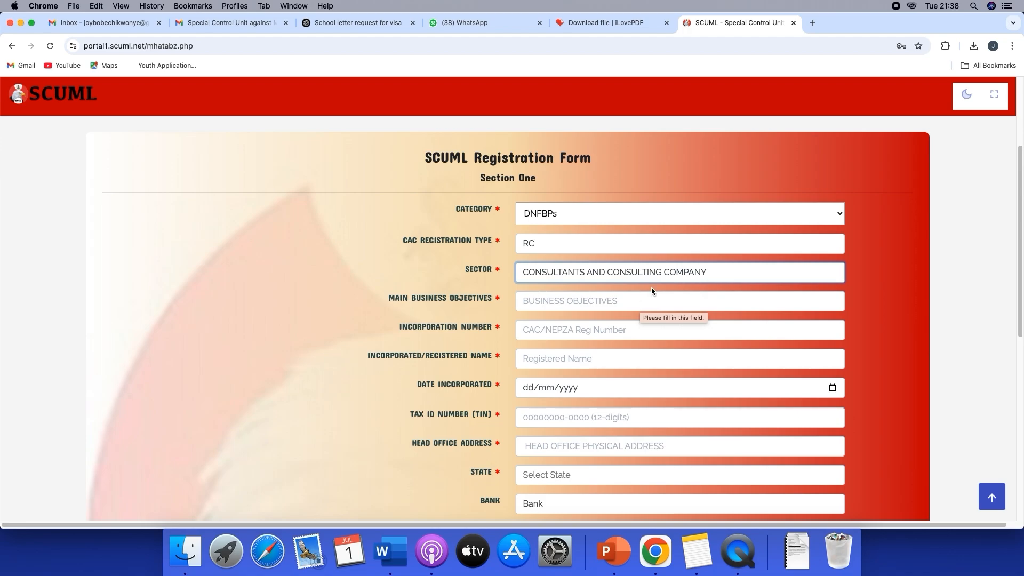
left_click(634, 303)
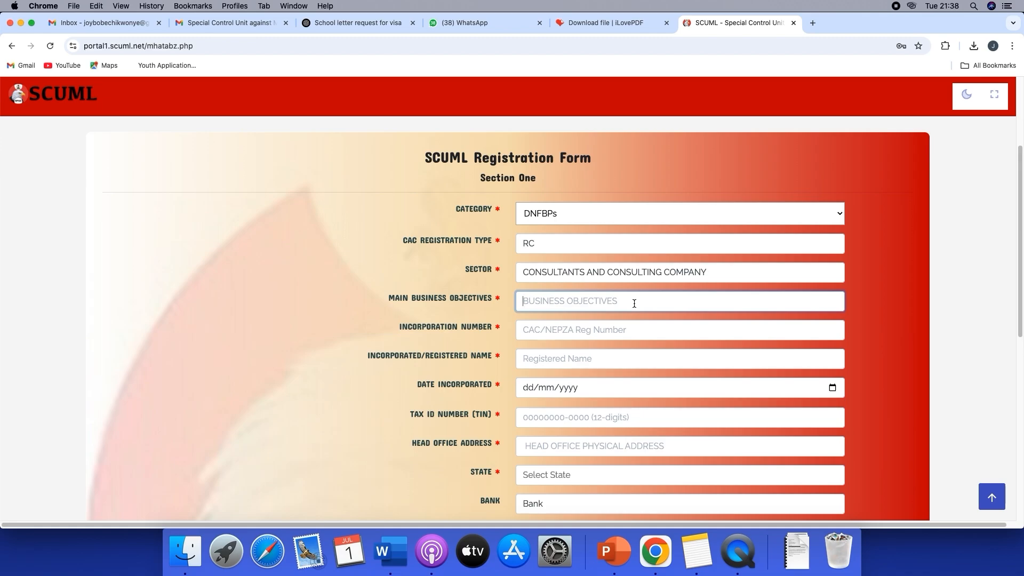
type("CONSULTI")
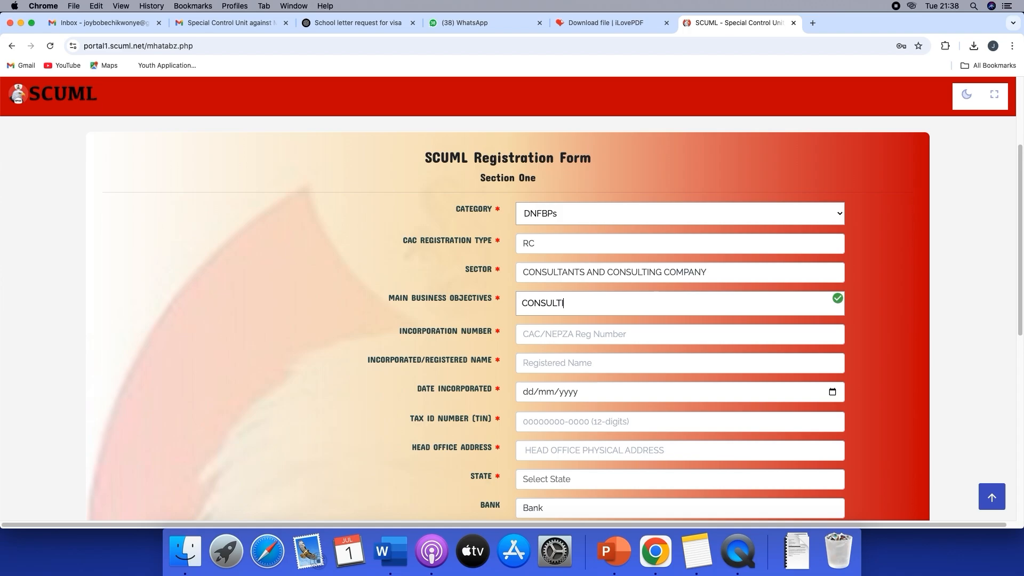
type("NG SERVICES")
Enter the company's incorporation number and acknowledge the number confirmation
left_click(639, 339)
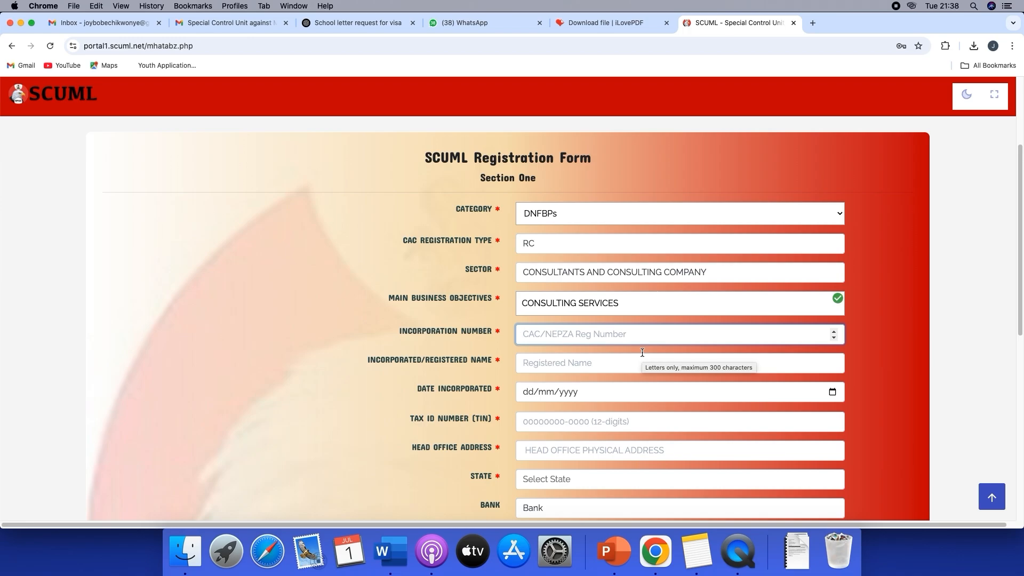
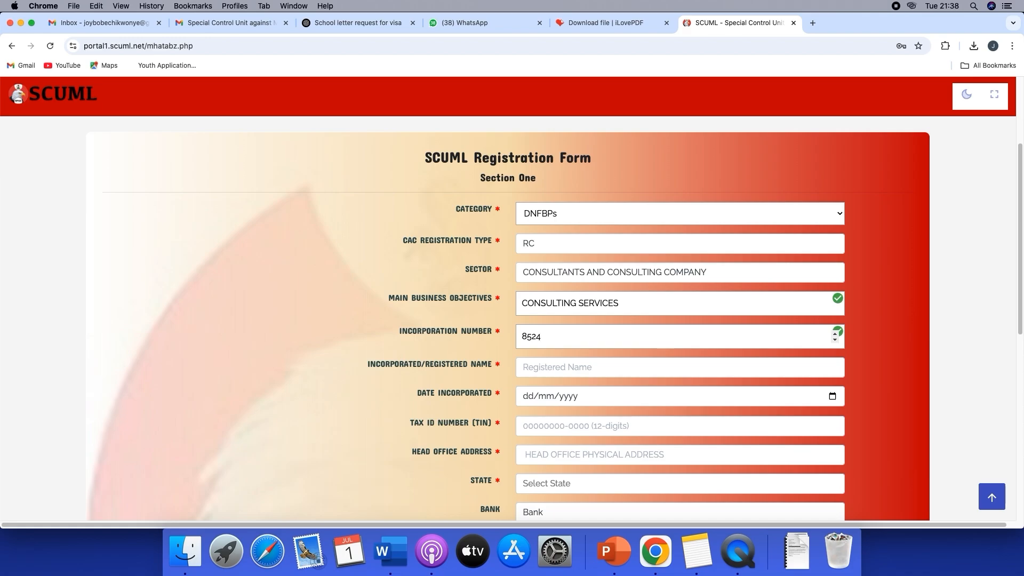
scroll(692, 331, "down", 2)
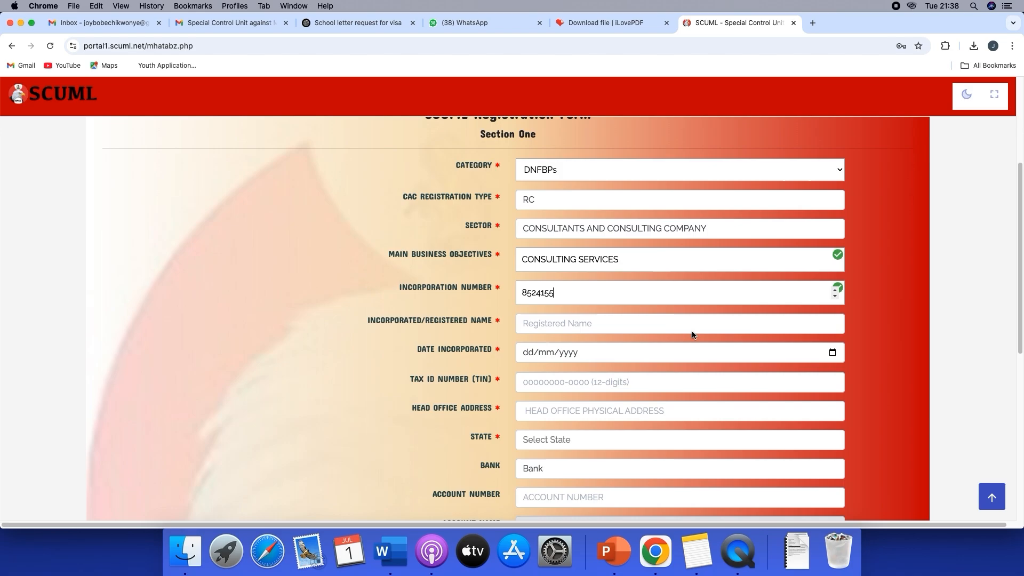
left_click(599, 322)
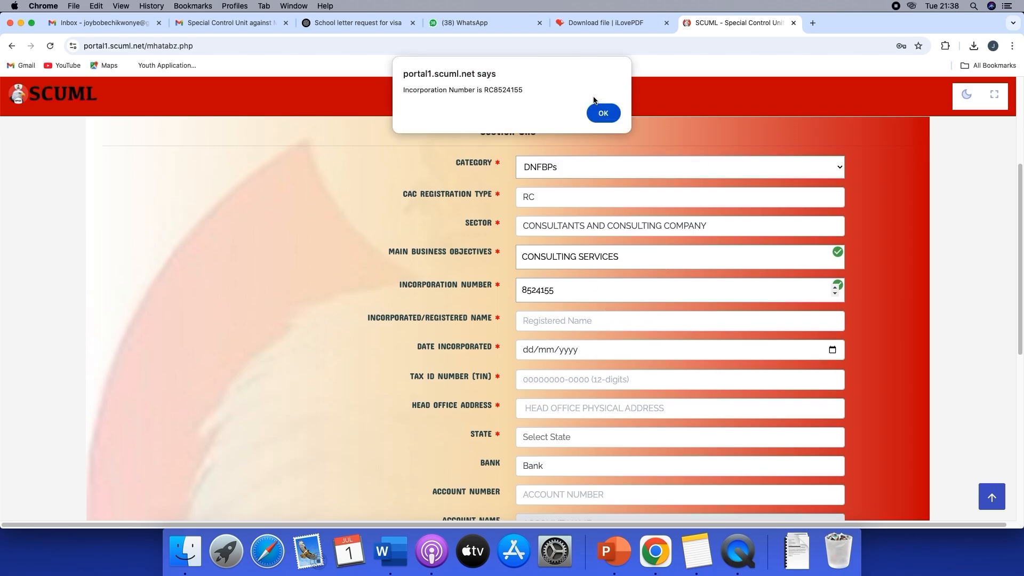
left_click(601, 114)
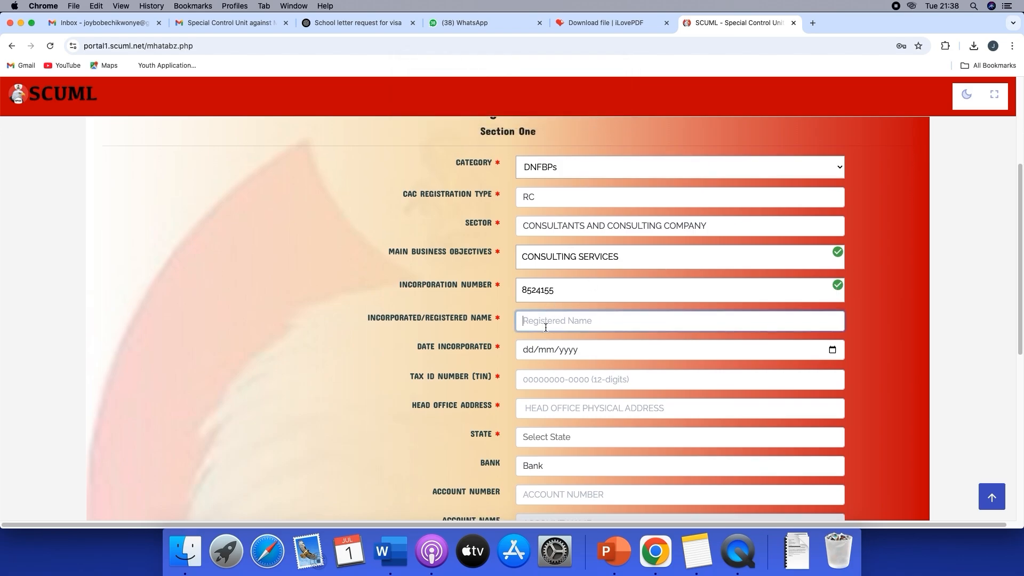
Enter GRETHEO GLOBAL ENTERPRISE LTD as the incorporated/registered name
type("GRETHEO")
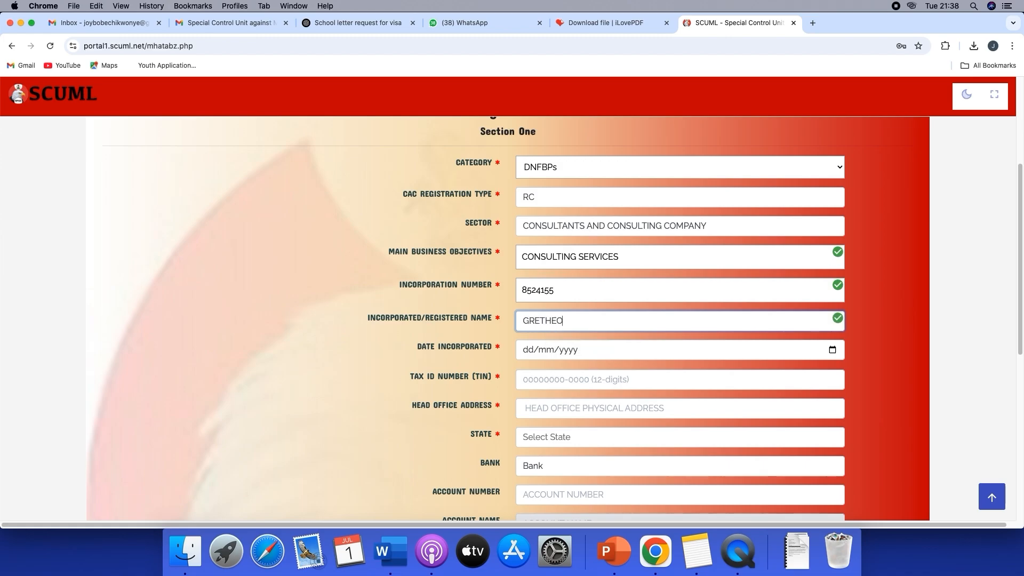
type(" GLOBAL ENTERPRISE LTD")
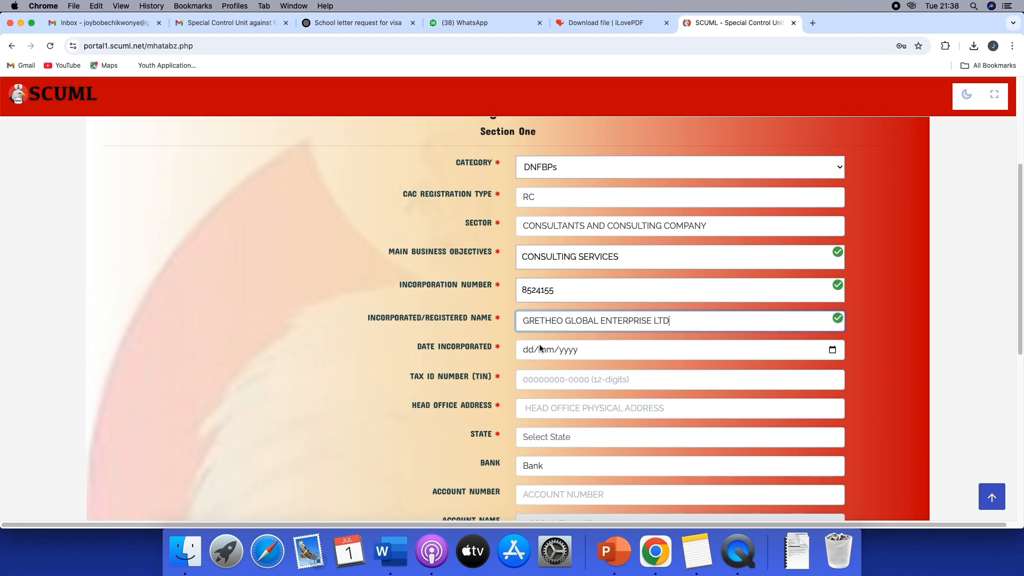
Set the date incorporated to 29/05/2025
scroll(836, 351, "up", 1)
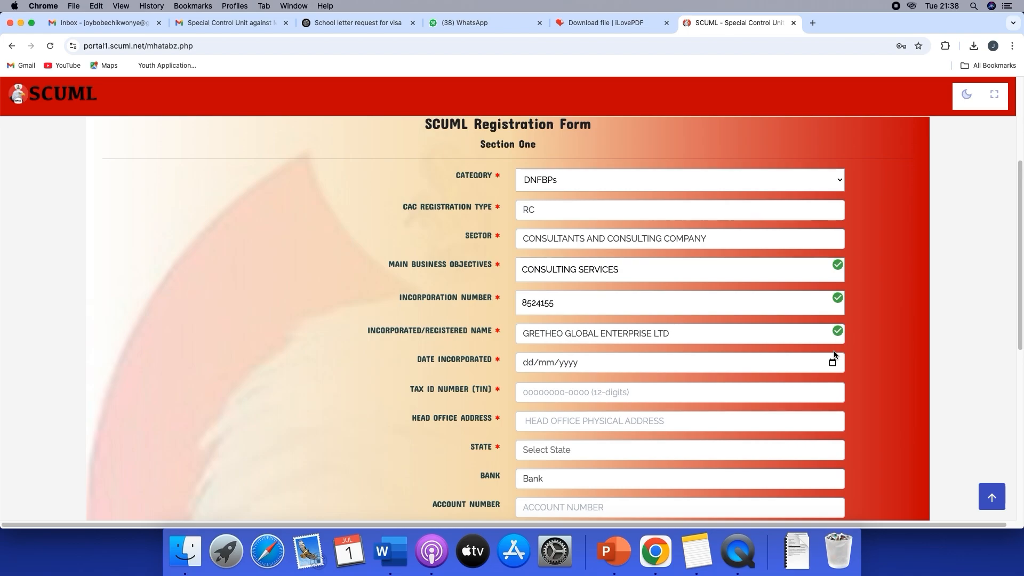
left_click(832, 361)
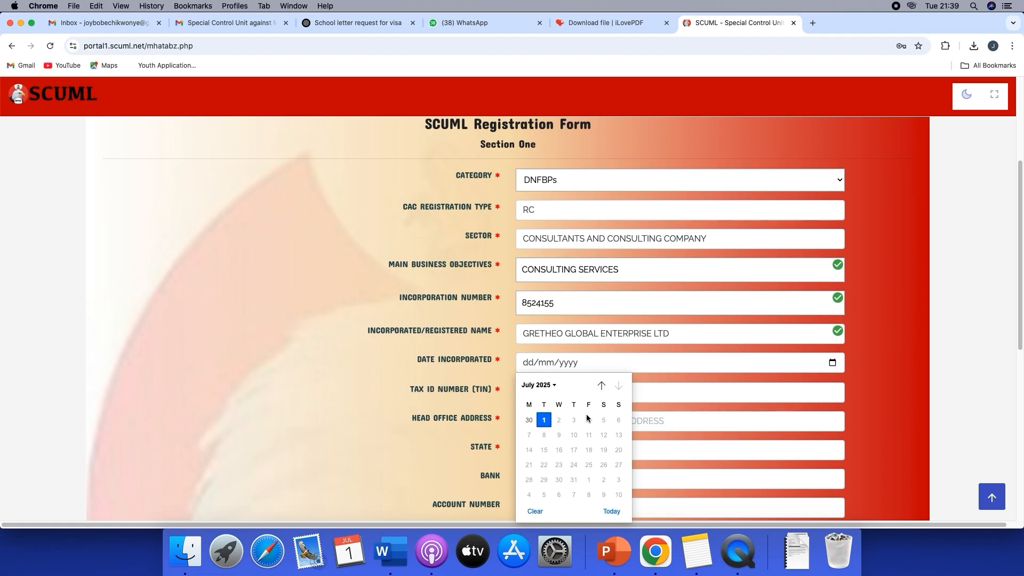
left_click(547, 390)
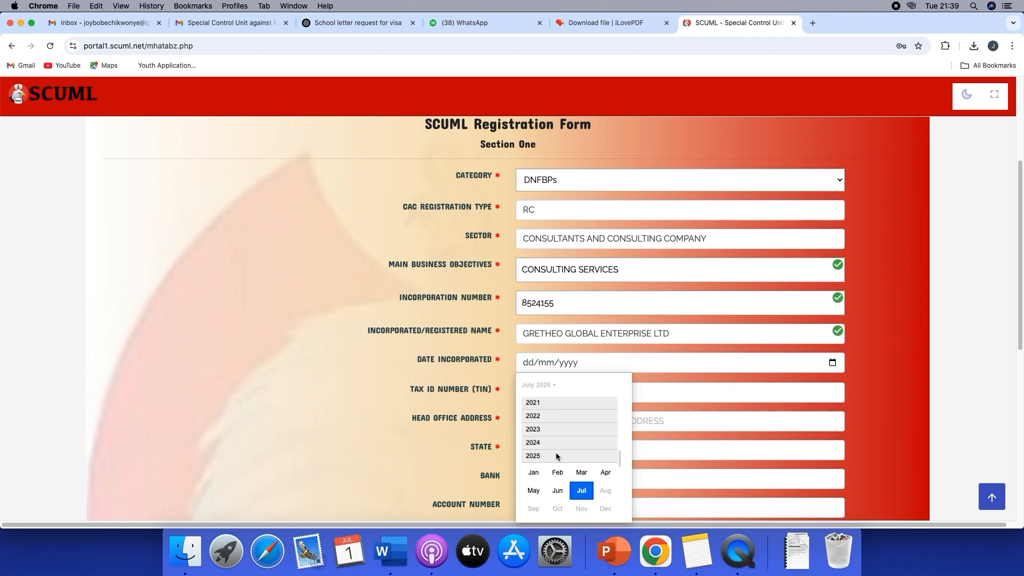
left_click(533, 490)
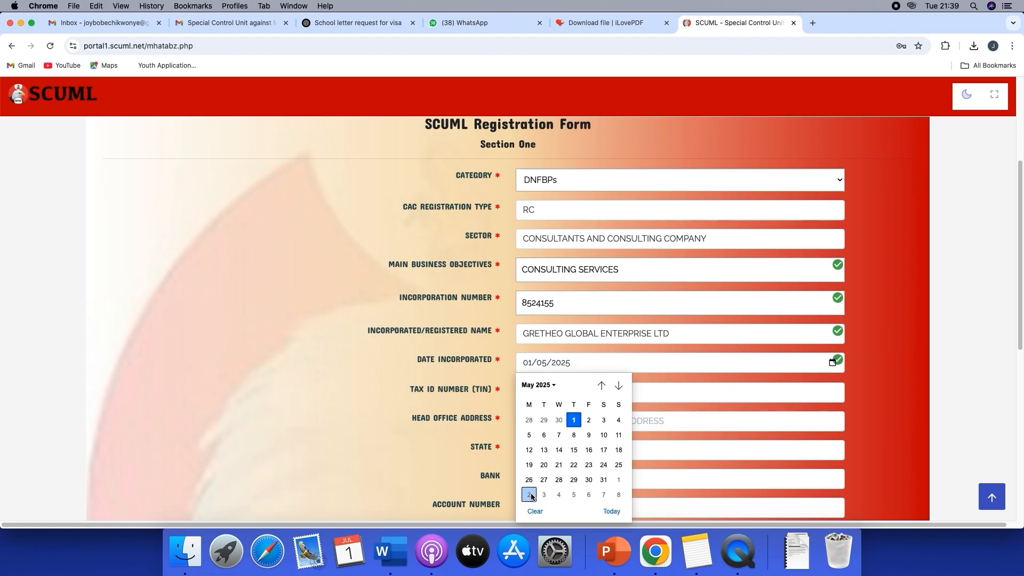
left_click(573, 479)
Enter the company's 12-digit tax ID number (TIN)
scroll(587, 451, "down", 2)
left_click(543, 355)
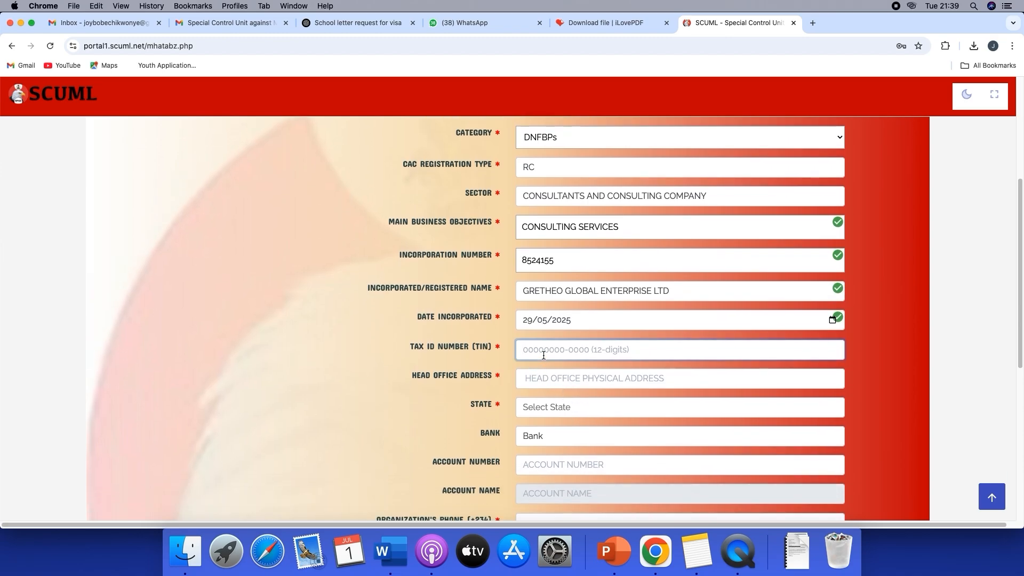
Fill in the company's head office physical address
left_click(550, 377)
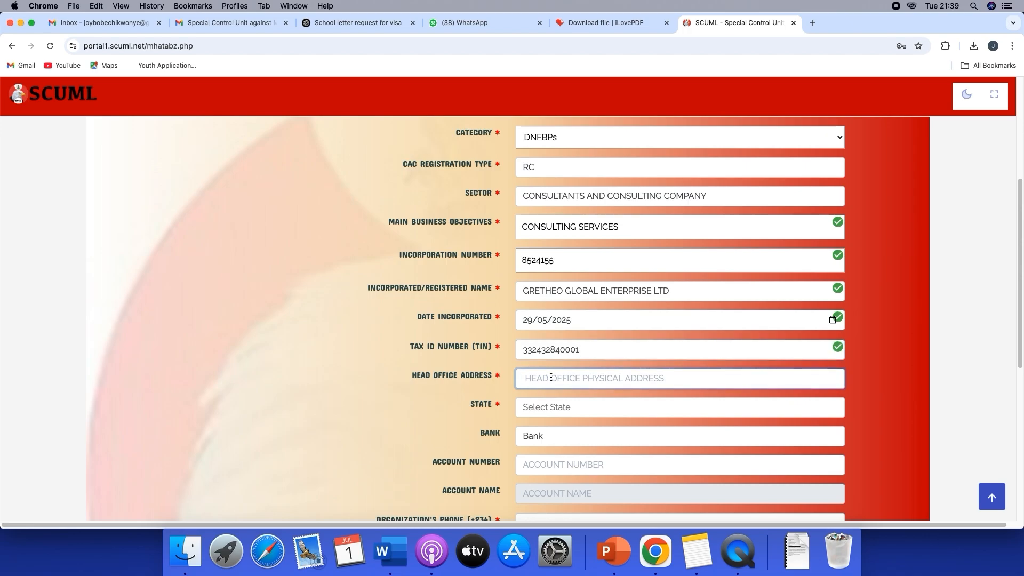
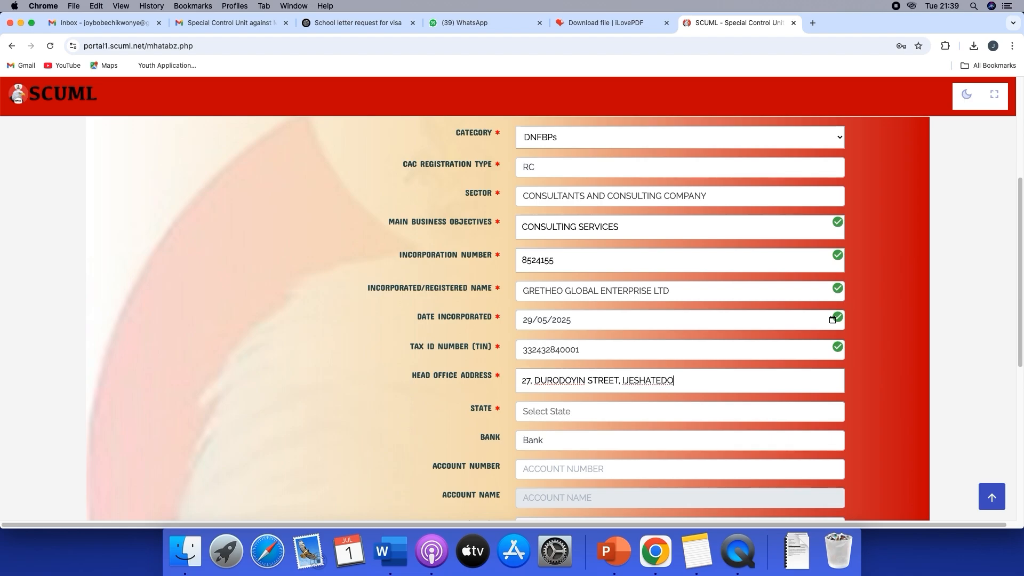
Set the state to Lagos State and the bank to Zenith Bank Plc
left_click(549, 415)
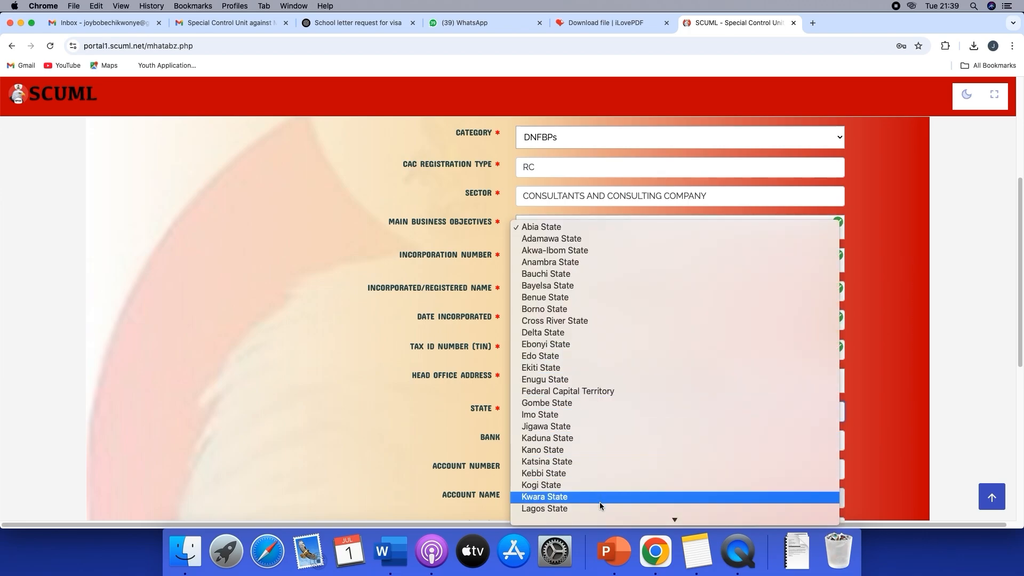
left_click(597, 505)
scroll(566, 426, "down", 1)
left_click(565, 420)
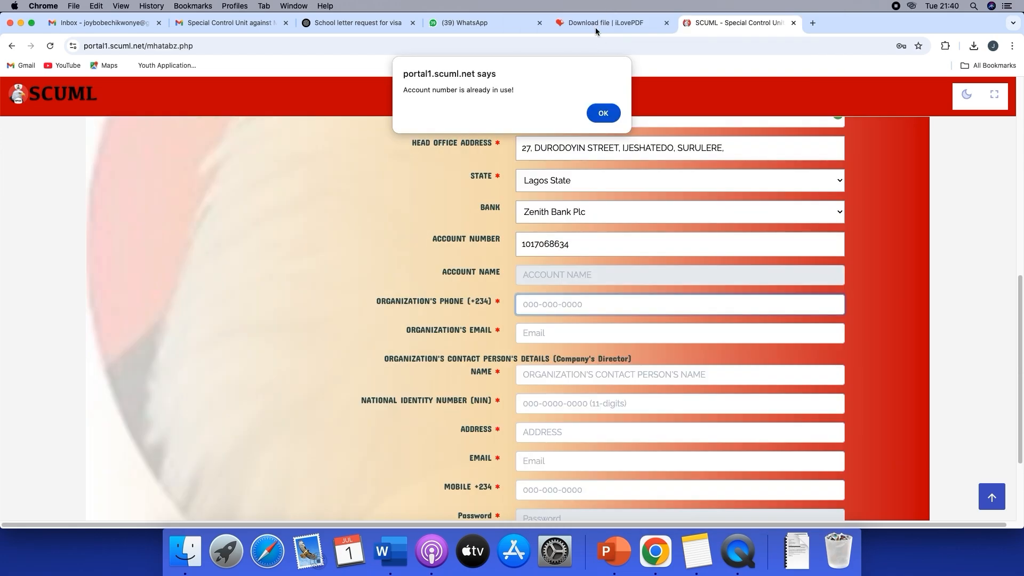
Clear the bank account number and dismiss the account number alerts
left_click(603, 113)
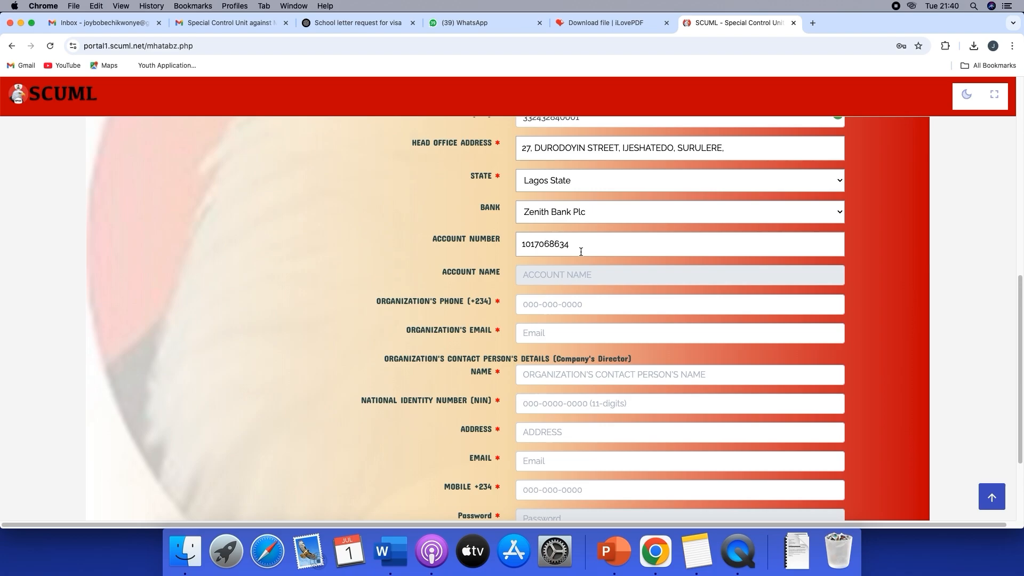
left_click_drag(578, 246, 520, 245)
key("BackSpace")
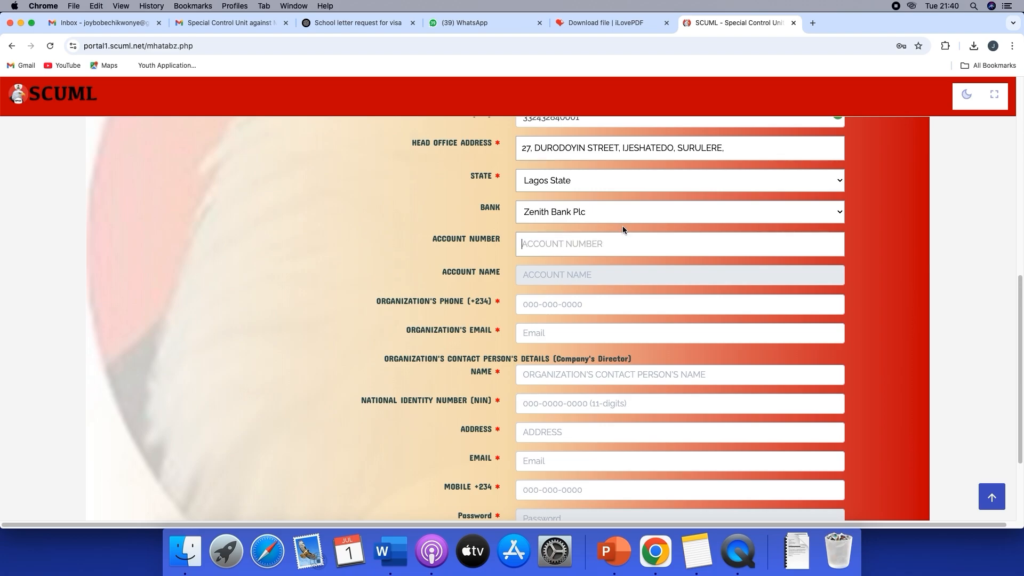
scroll(648, 279, "down", 3)
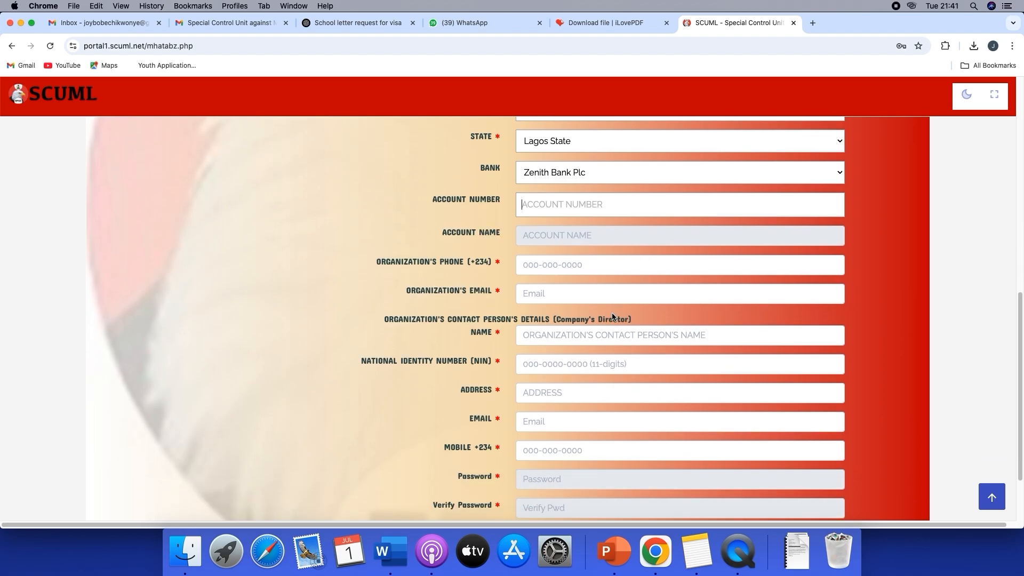
left_click(575, 242)
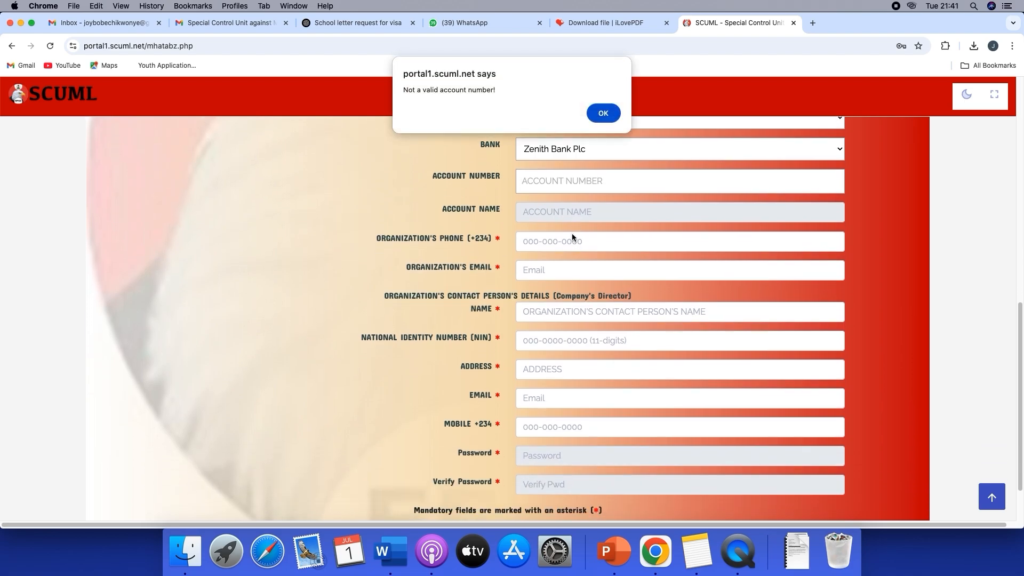
left_click(596, 119)
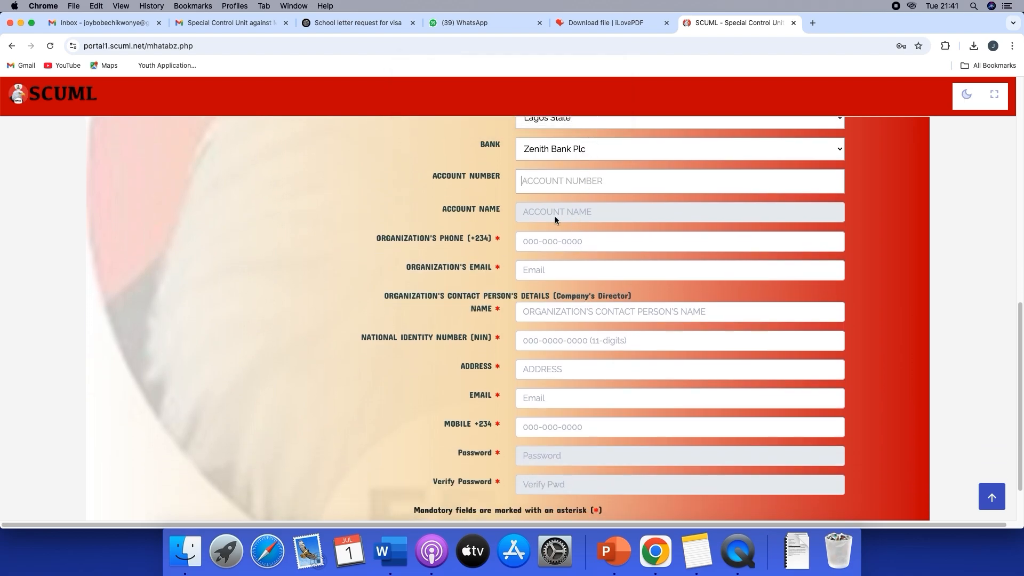
Enter the organization's phone number and email address
left_click(539, 245)
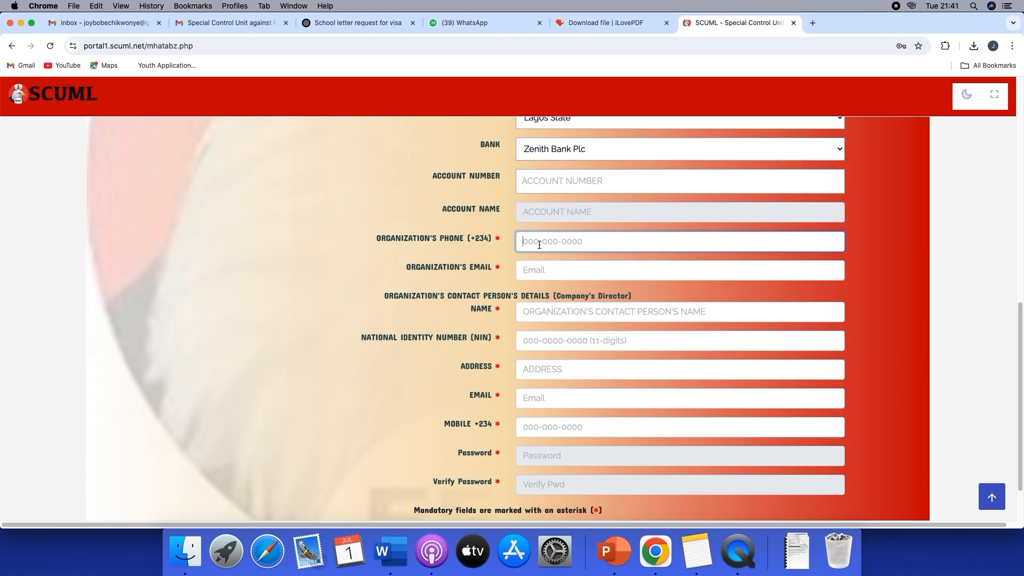
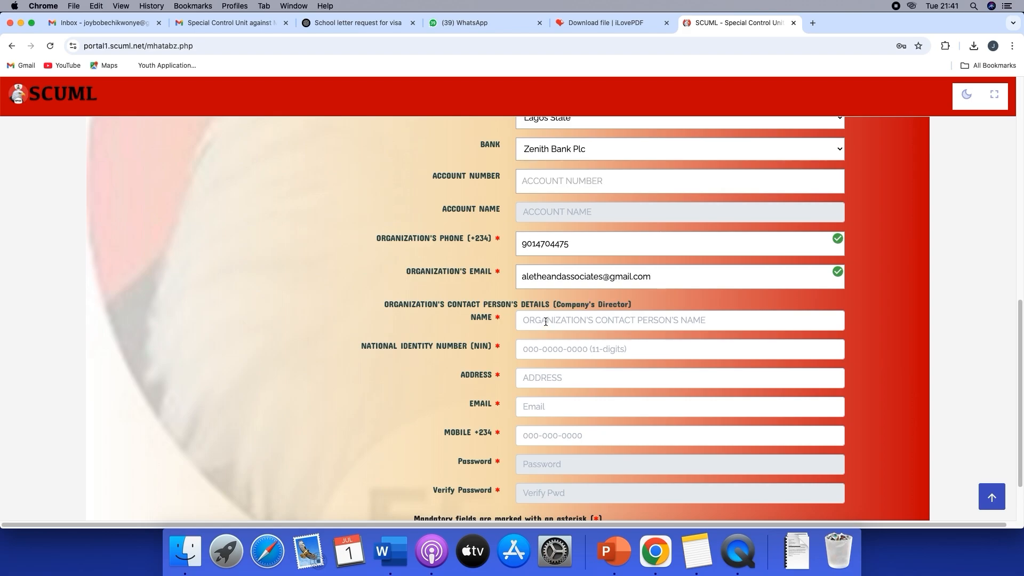
scroll(550, 320, "down", 1)
scroll(602, 323, "down", 1)
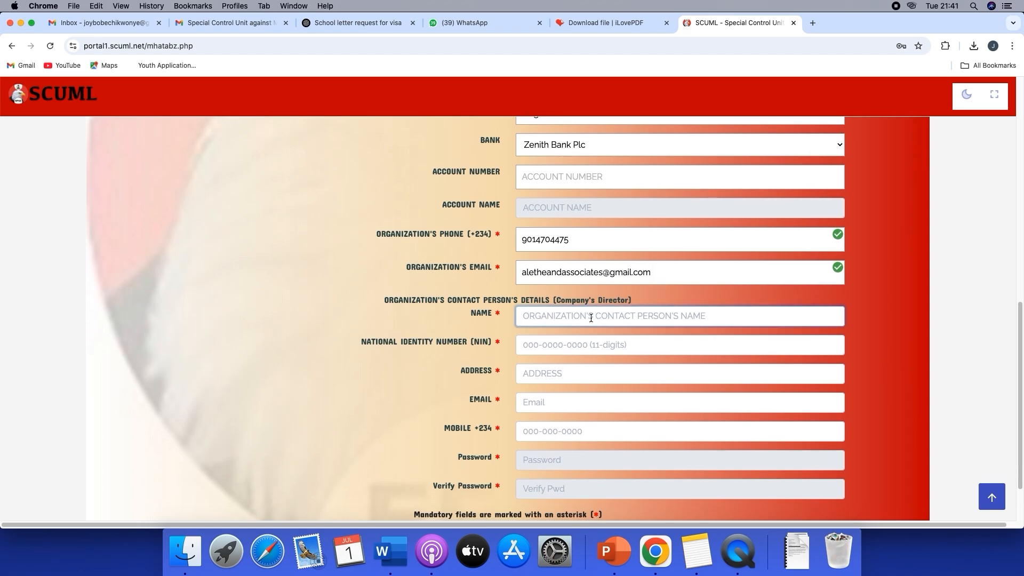
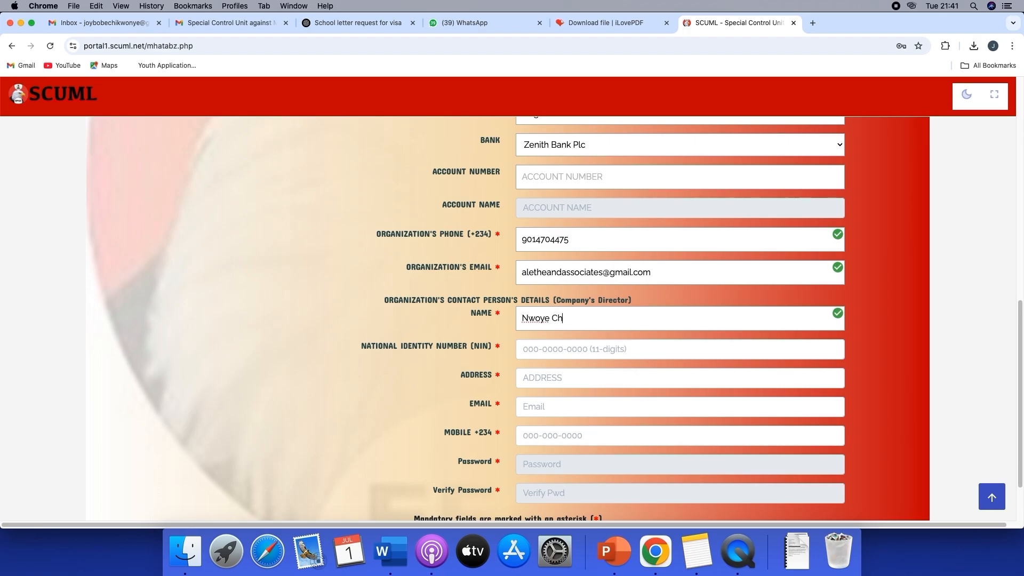
scroll(691, 345, "down", 3)
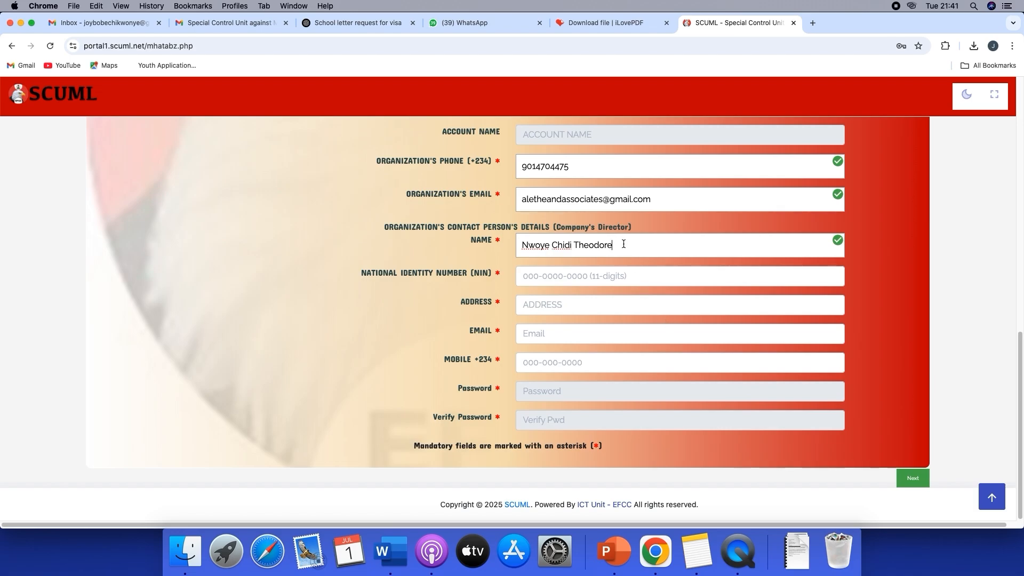
Replace the organization's contact person name with the director's full name
left_click_drag(623, 244, 521, 245)
left_click_drag(627, 243, 523, 243)
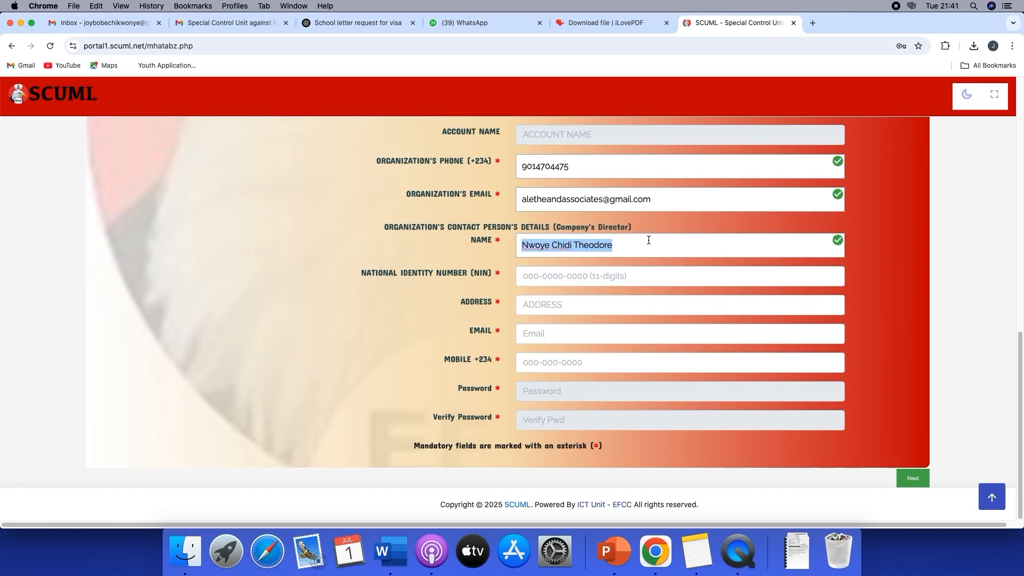
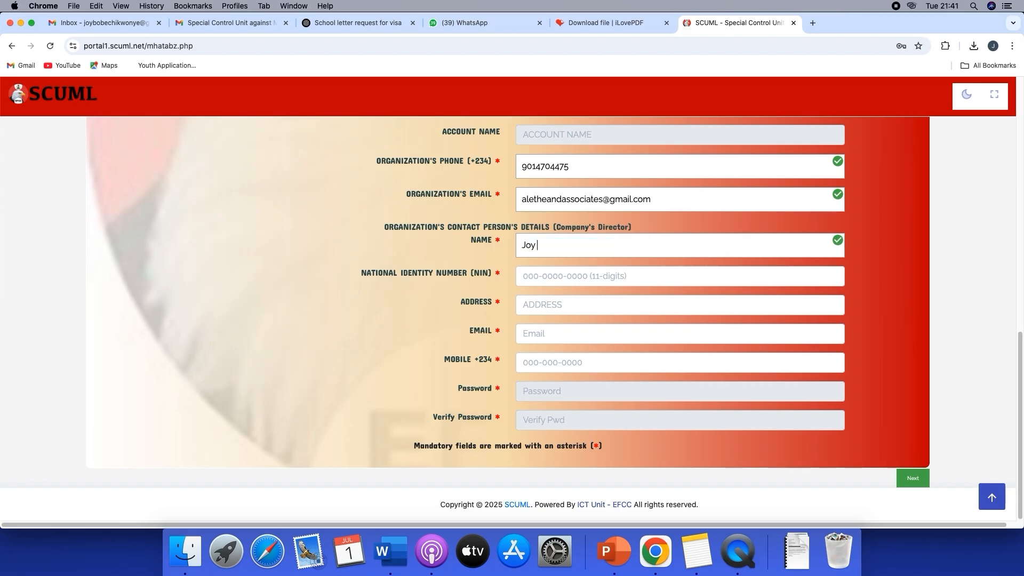
Enter the contact person's 11-digit National Identity Number
left_click(590, 276)
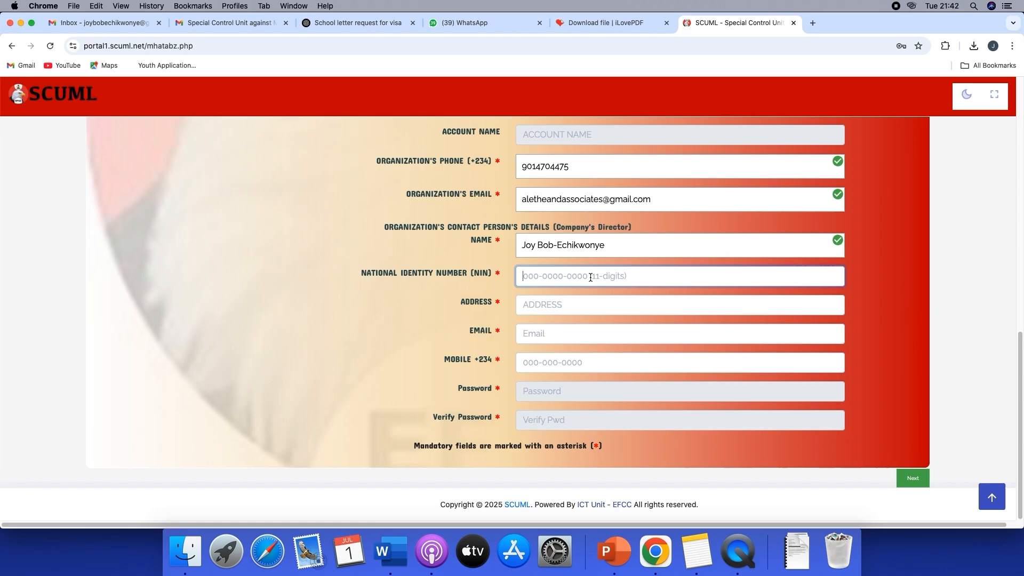
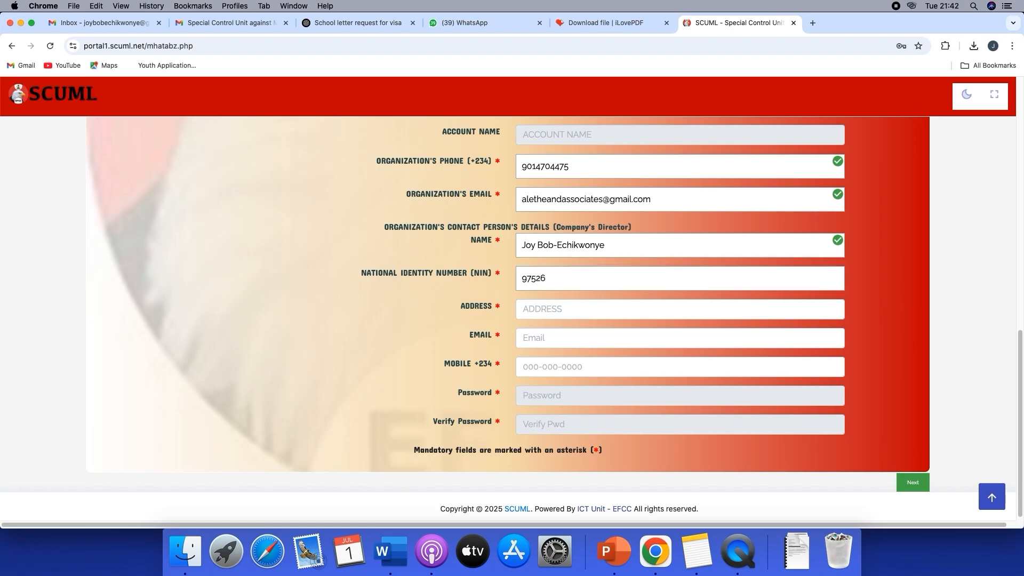
Try to copy the head office address into the contact person's address and clear the pasted text
left_click(565, 310)
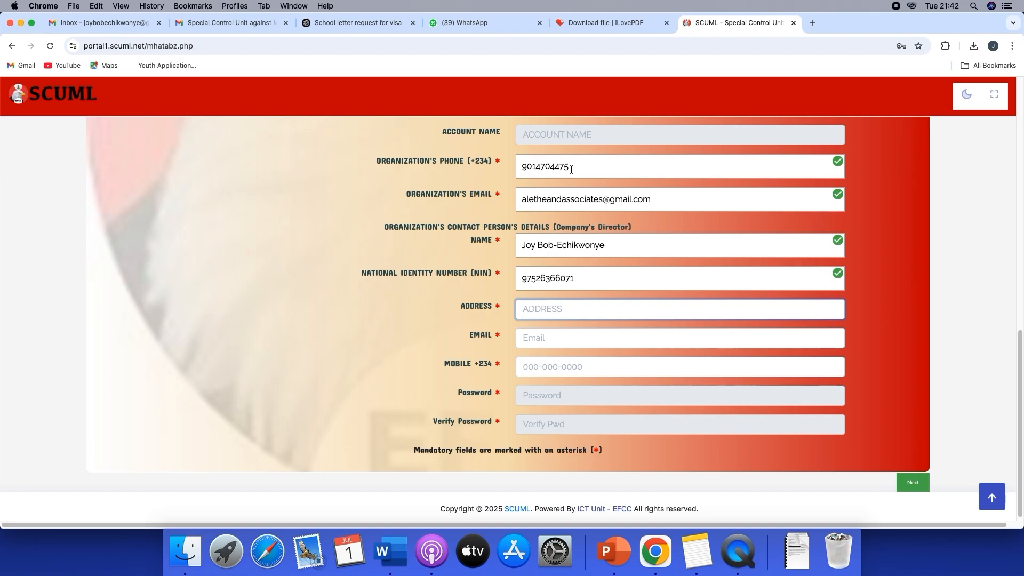
scroll(571, 170, "up", 5)
left_click_drag(520, 149, 733, 147)
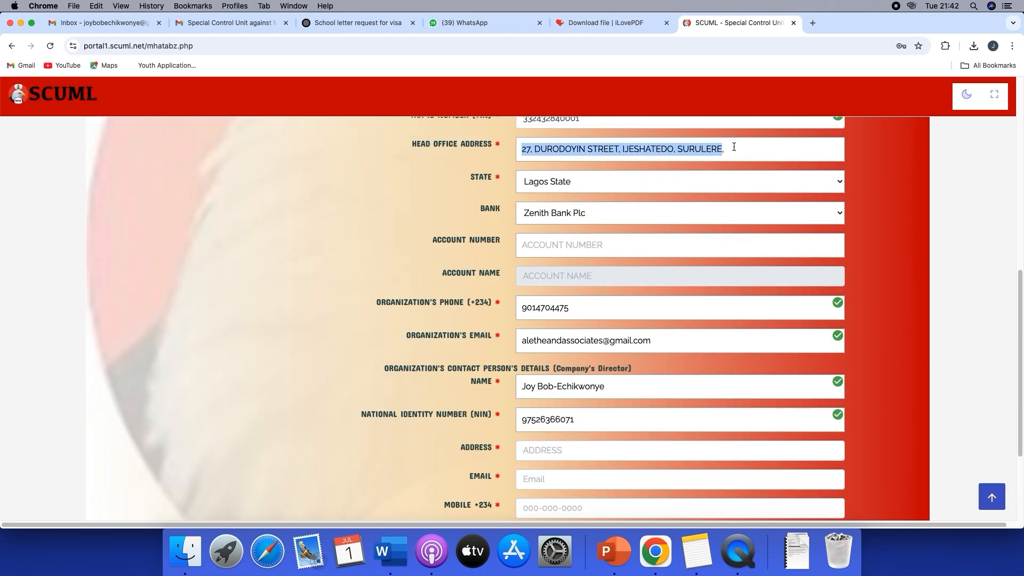
right_click(687, 152)
left_click(709, 229)
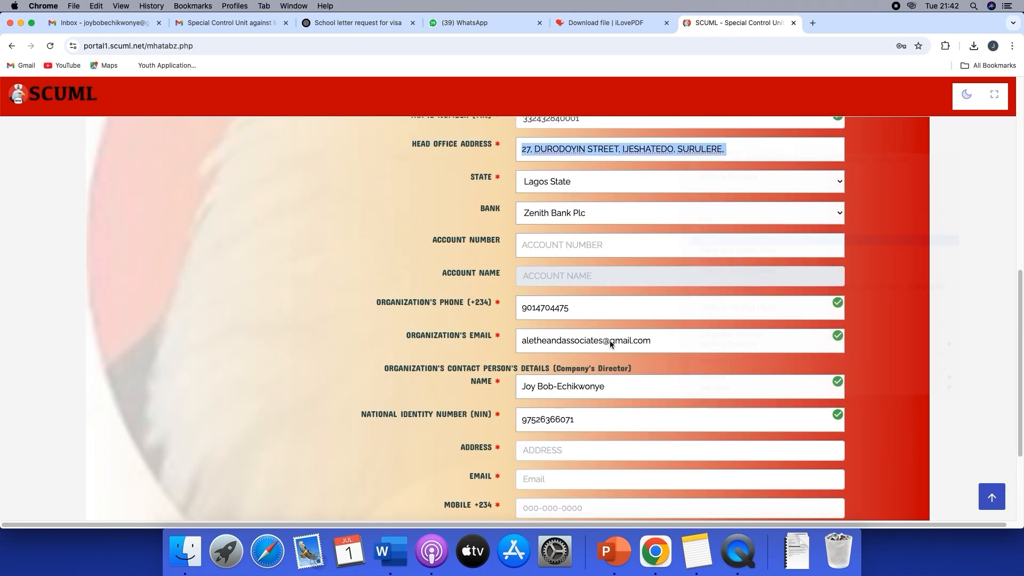
scroll(610, 341, "down", 5)
left_click(527, 305)
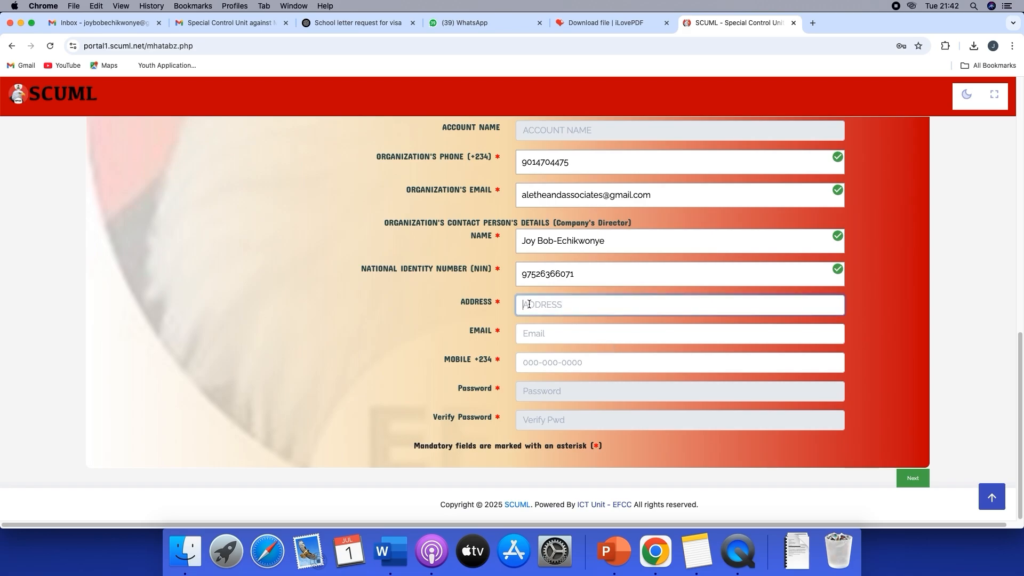
right_click(616, 304)
left_click(659, 371)
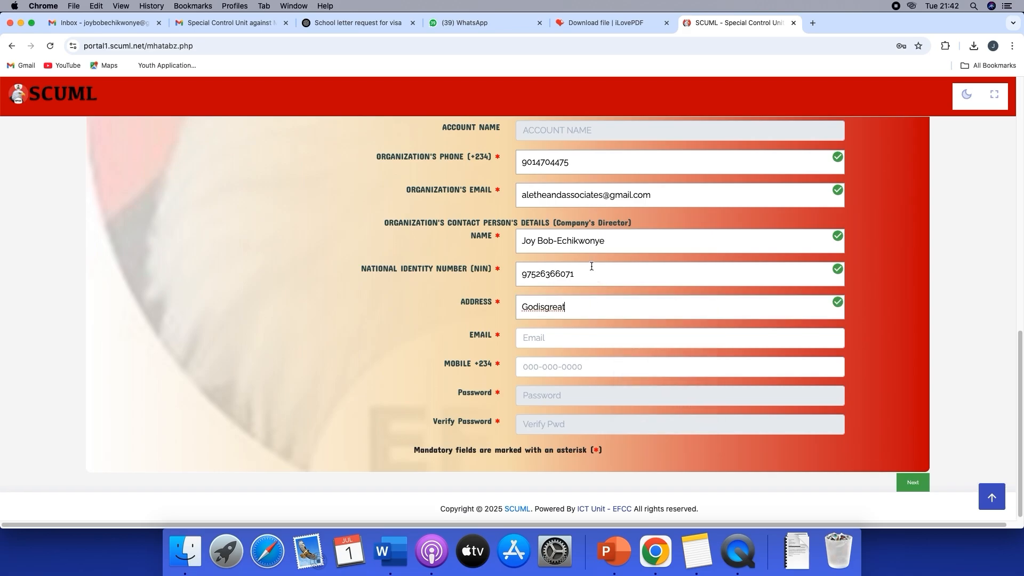
double_click(519, 312)
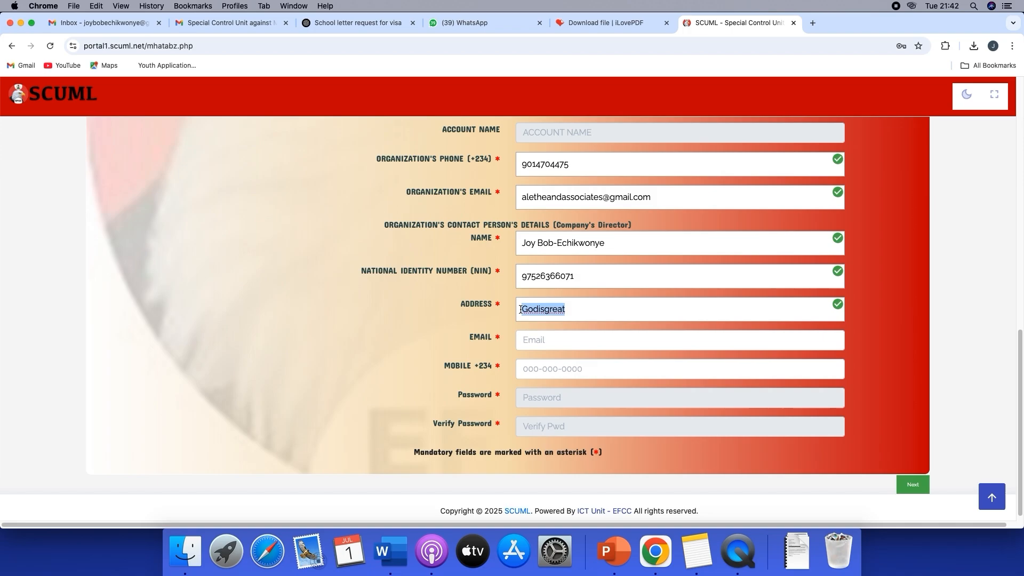
key("BackSpace")
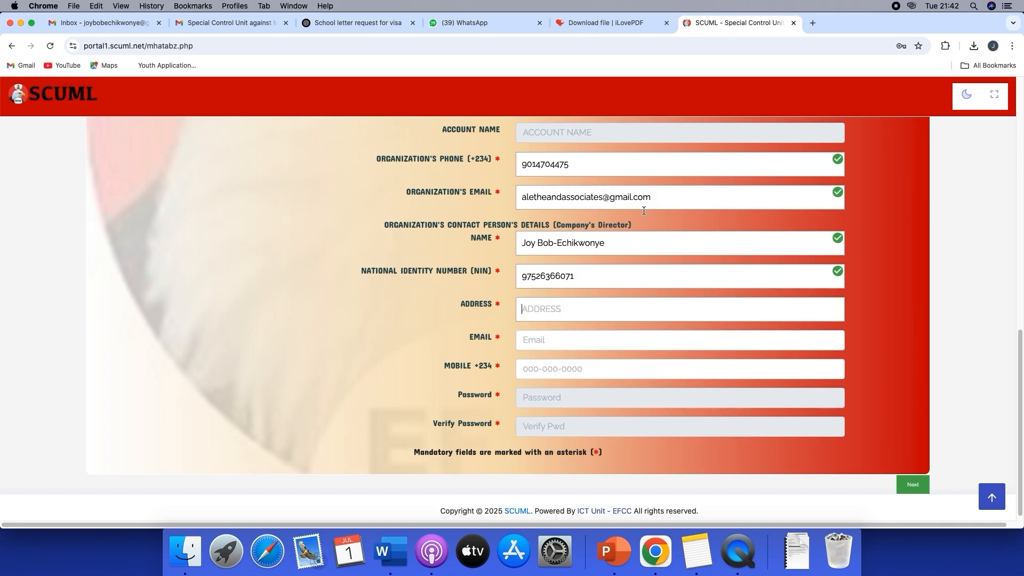
Replace the head office address with the correct street address and set the state to Federal Capital Territory
scroll(651, 247, "up", 5)
scroll(640, 265, "up", 1)
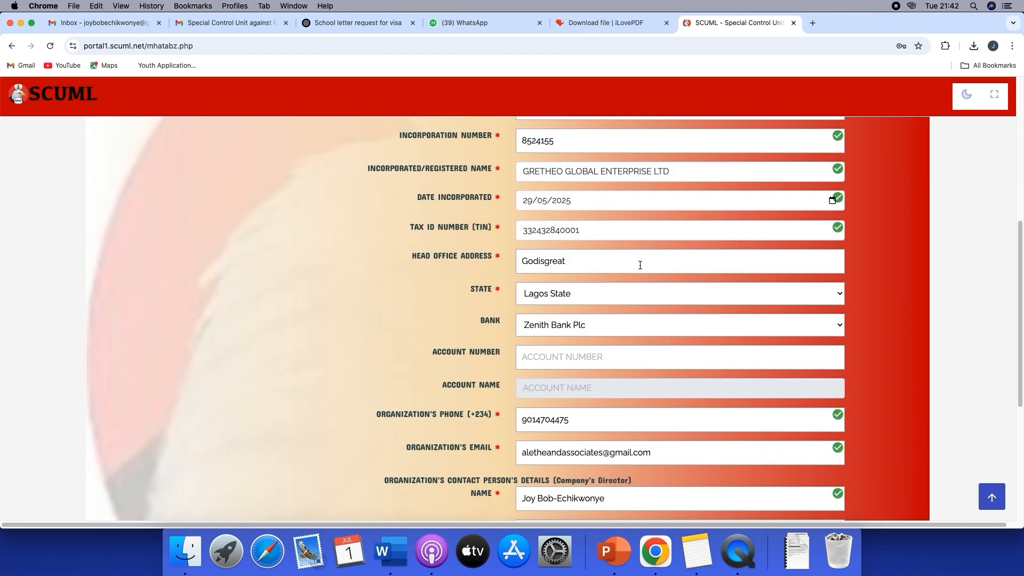
scroll(649, 351, "down", 3)
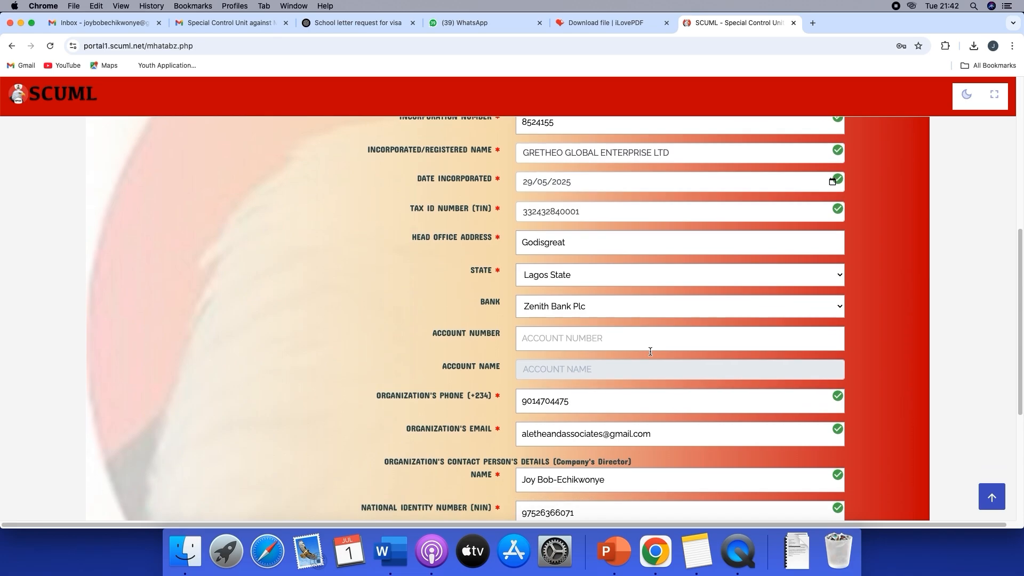
scroll(651, 354, "up", 5)
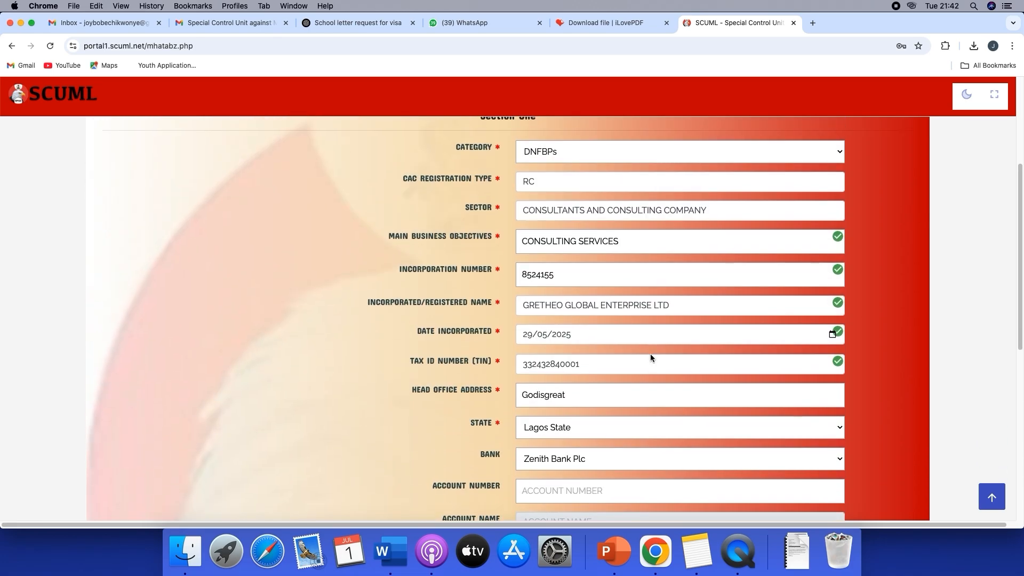
scroll(648, 331, "up", 3)
scroll(655, 335, "down", 4)
scroll(655, 338, "down", 5)
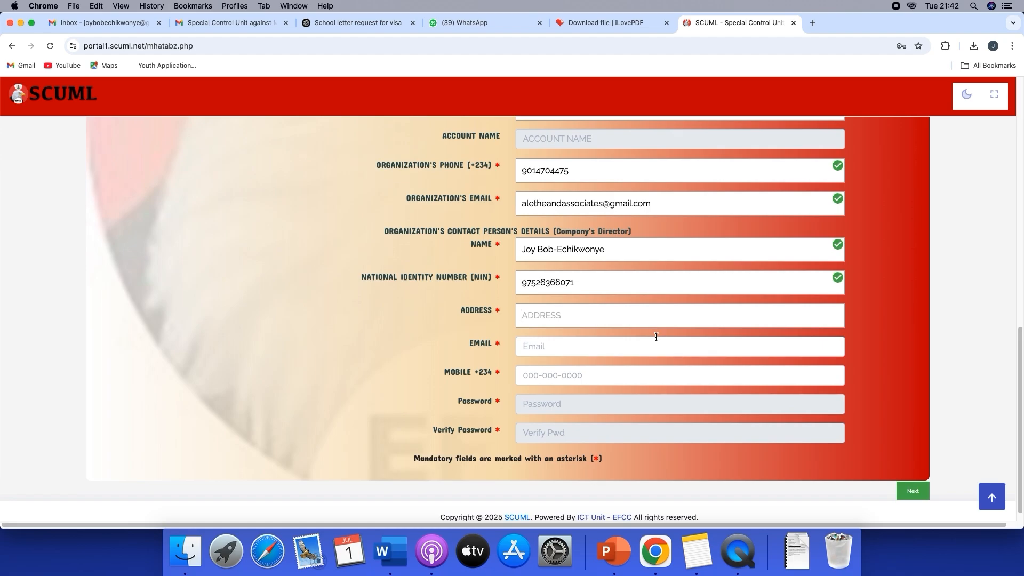
scroll(656, 337, "up", 5)
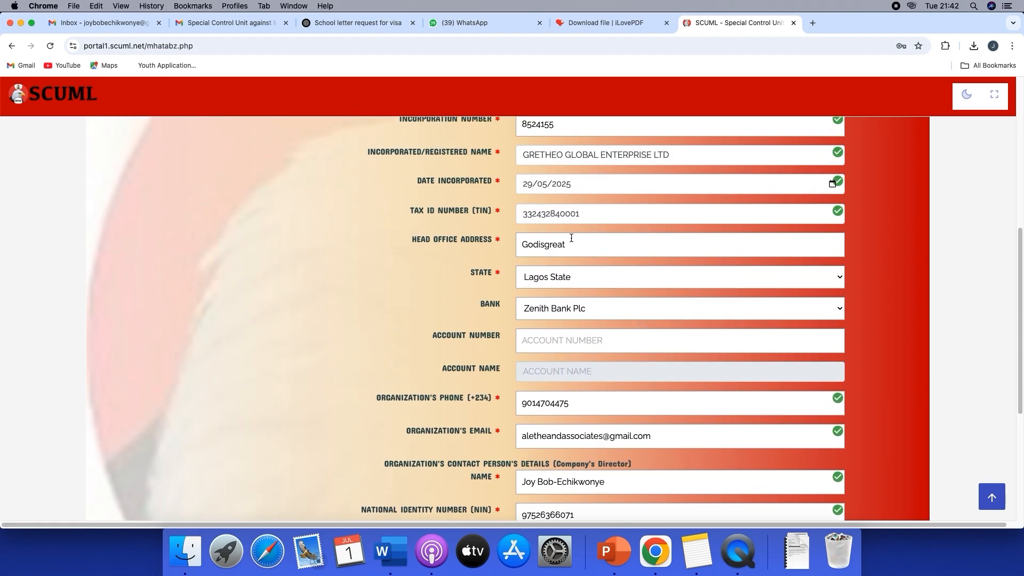
left_click_drag(569, 243, 520, 242)
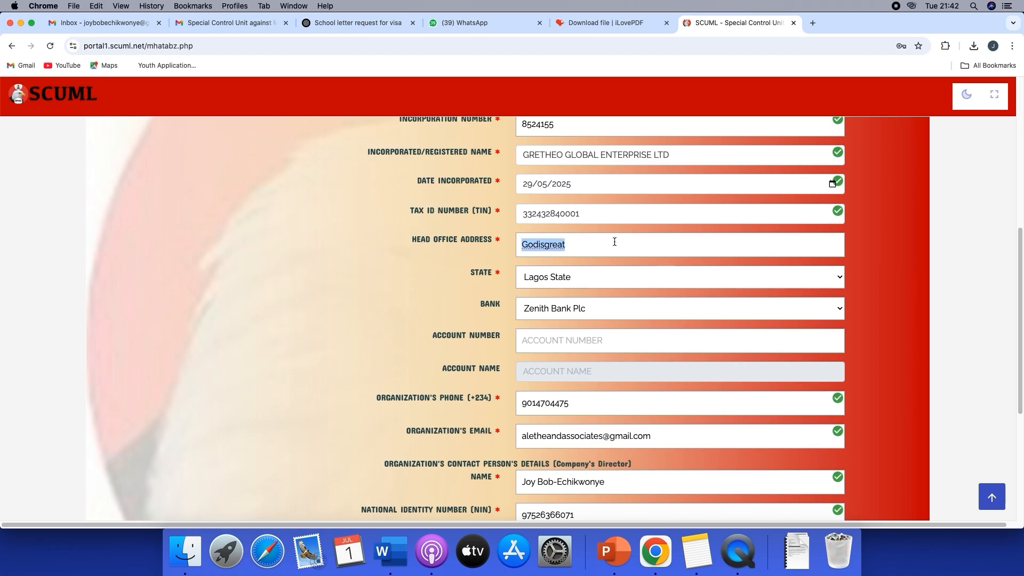
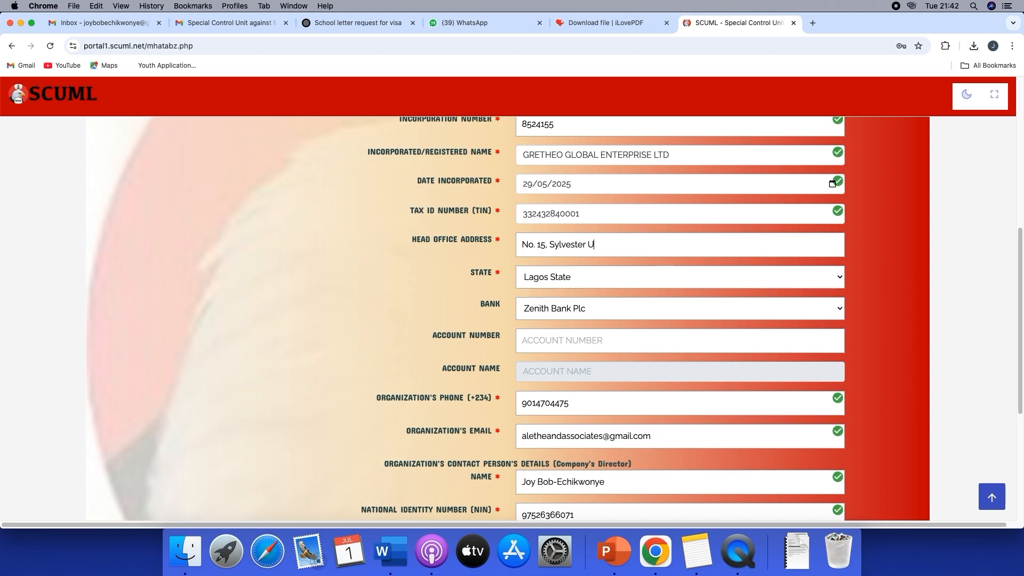
left_click(616, 277)
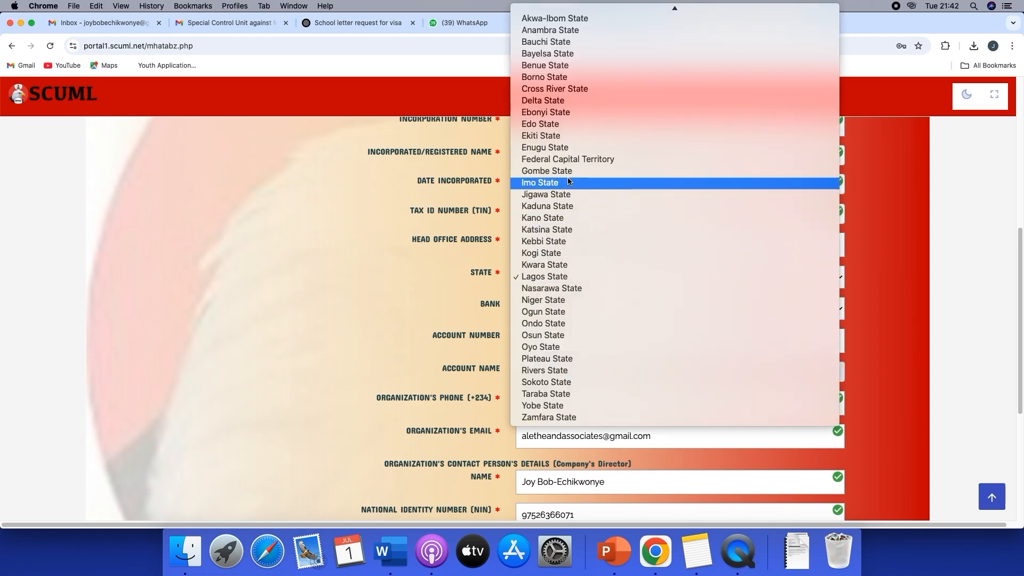
left_click(568, 161)
Copy the head office address into the contact person's address
scroll(609, 342, "down", 1)
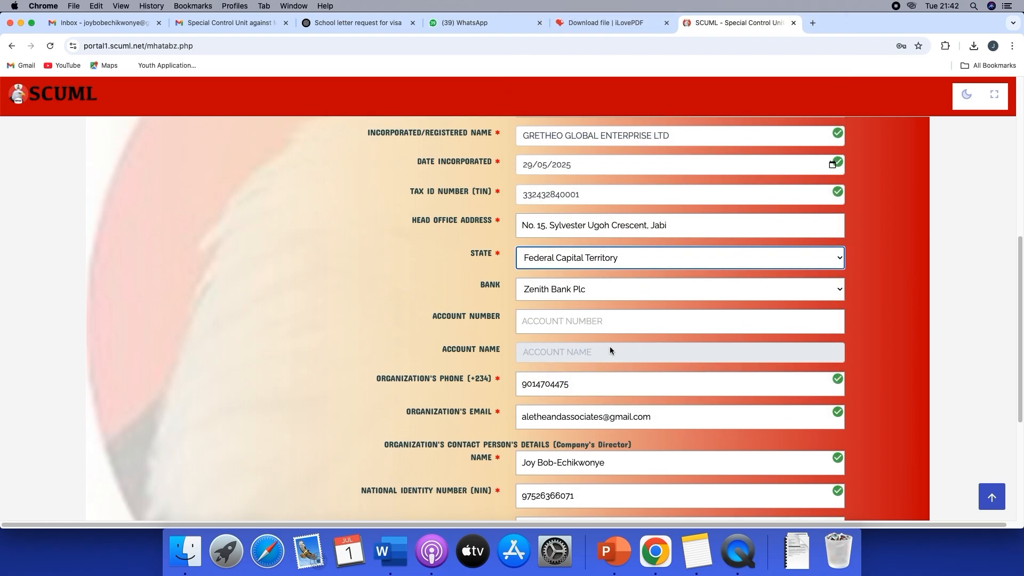
scroll(613, 313, "down", 5)
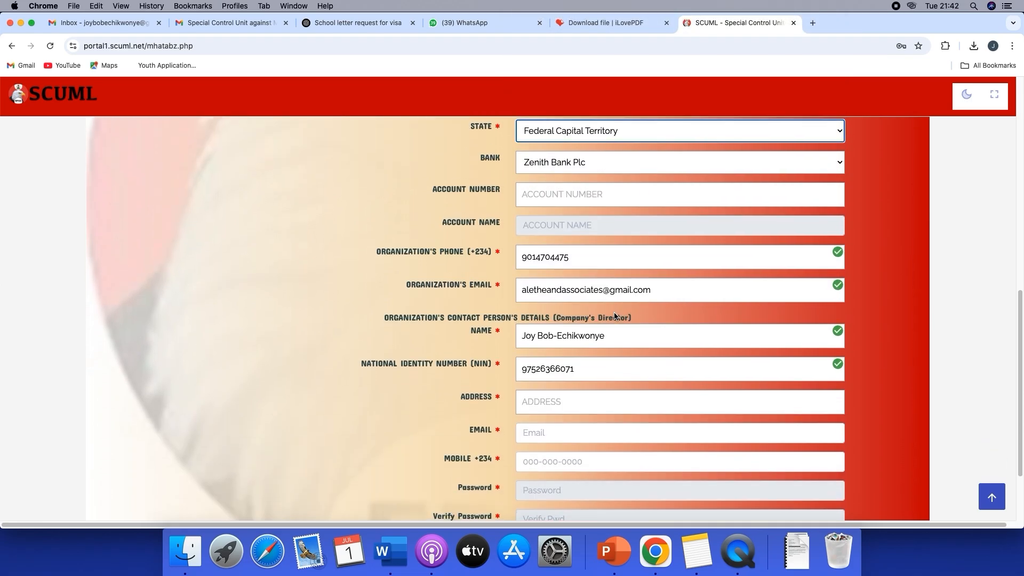
scroll(616, 298, "up", 3)
scroll(618, 282, "up", 1)
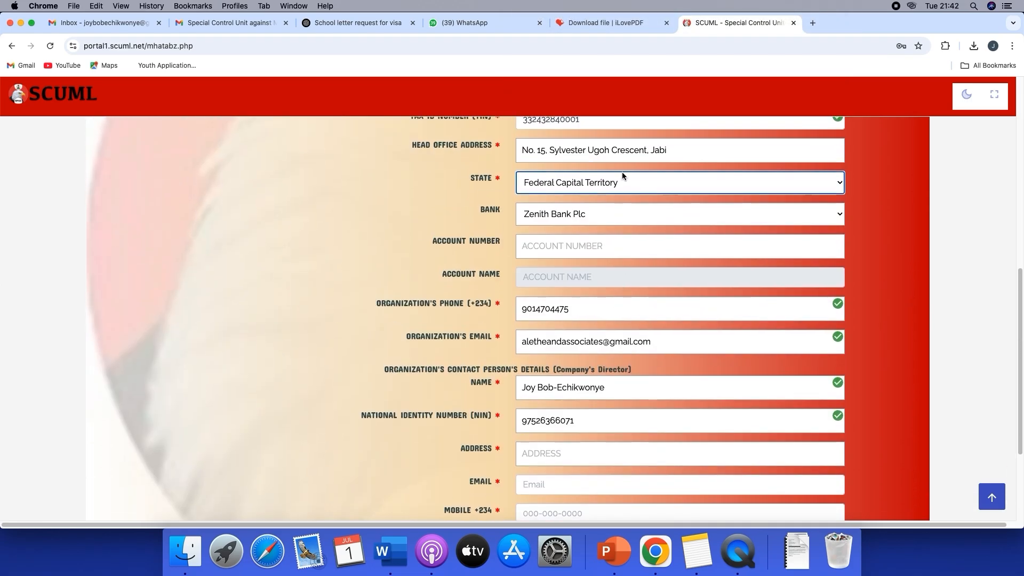
triple_click(668, 144)
right_click(556, 144)
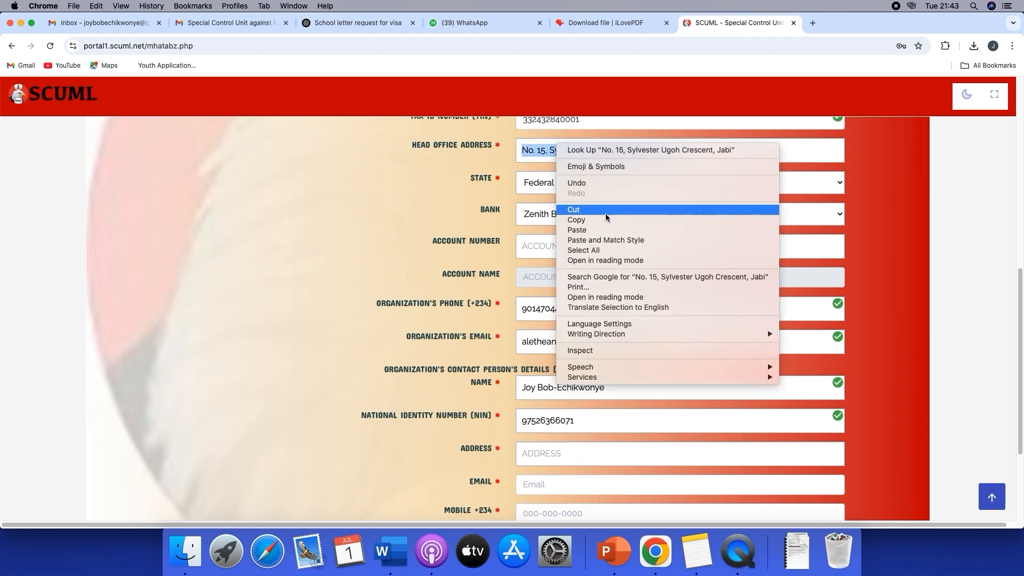
left_click(581, 219)
scroll(586, 299, "down", 3)
left_click(557, 304)
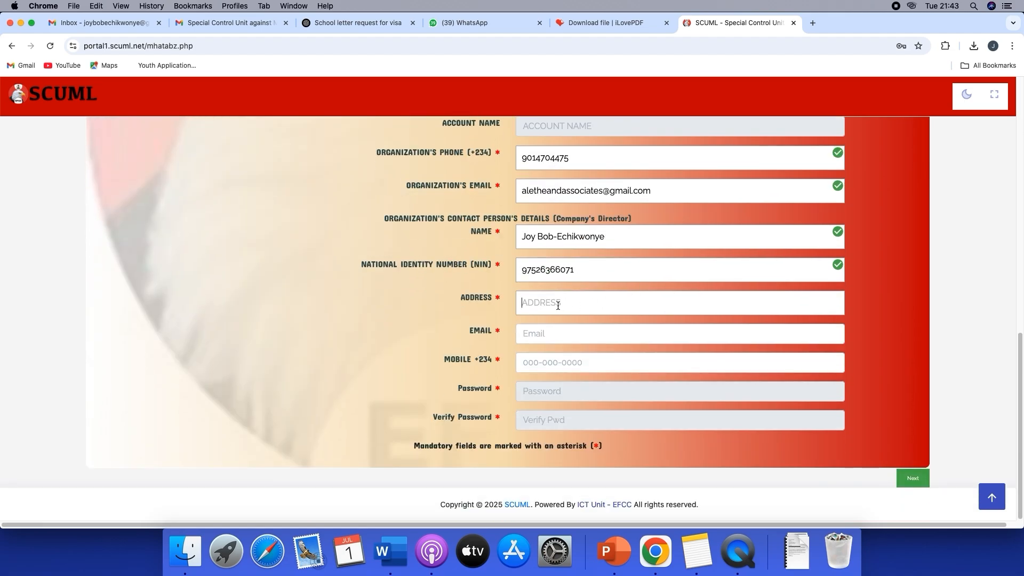
right_click(557, 304)
left_click(616, 373)
Copy the organization's email address into the contact person's email
left_click(565, 336)
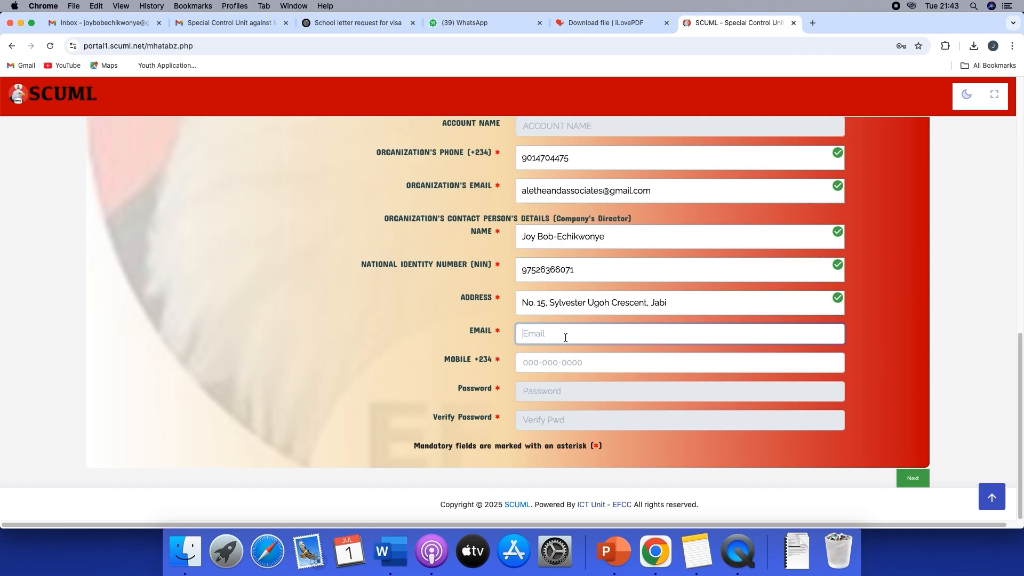
left_click_drag(650, 192, 533, 182)
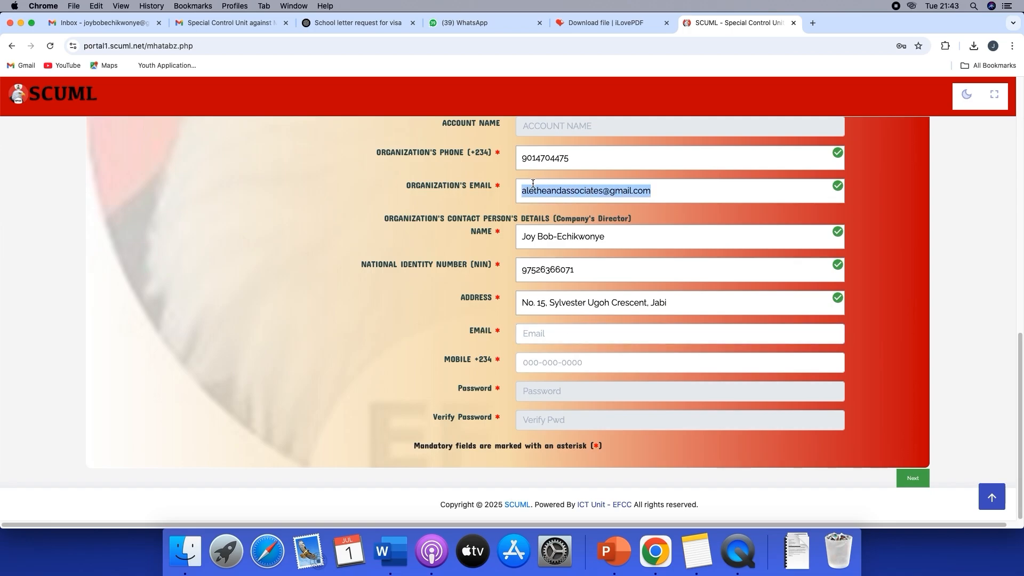
right_click(532, 183)
left_click(585, 262)
left_click(543, 333)
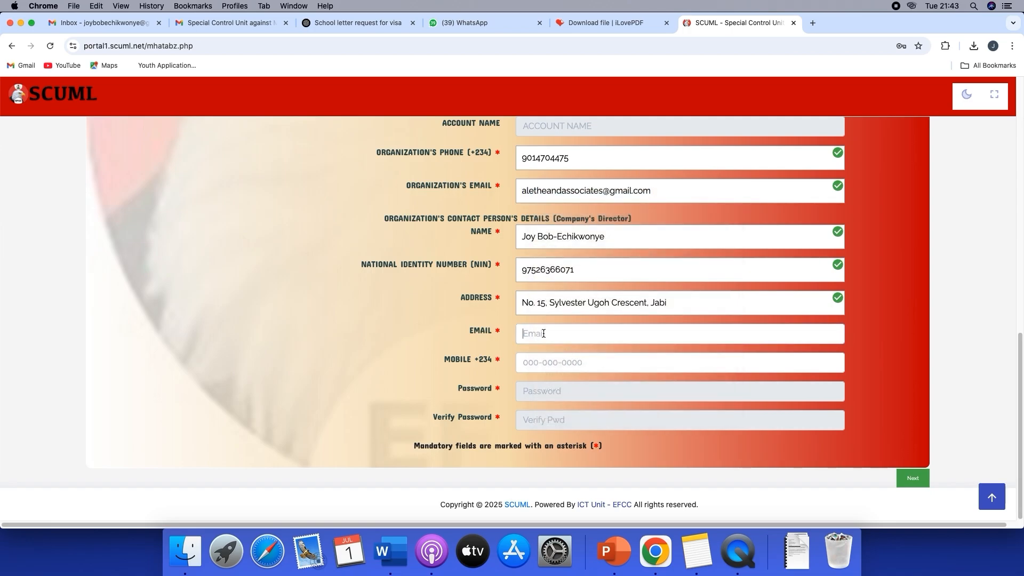
right_click(543, 334)
left_click(592, 403)
Enter the contact person's mobile number
left_click(564, 363)
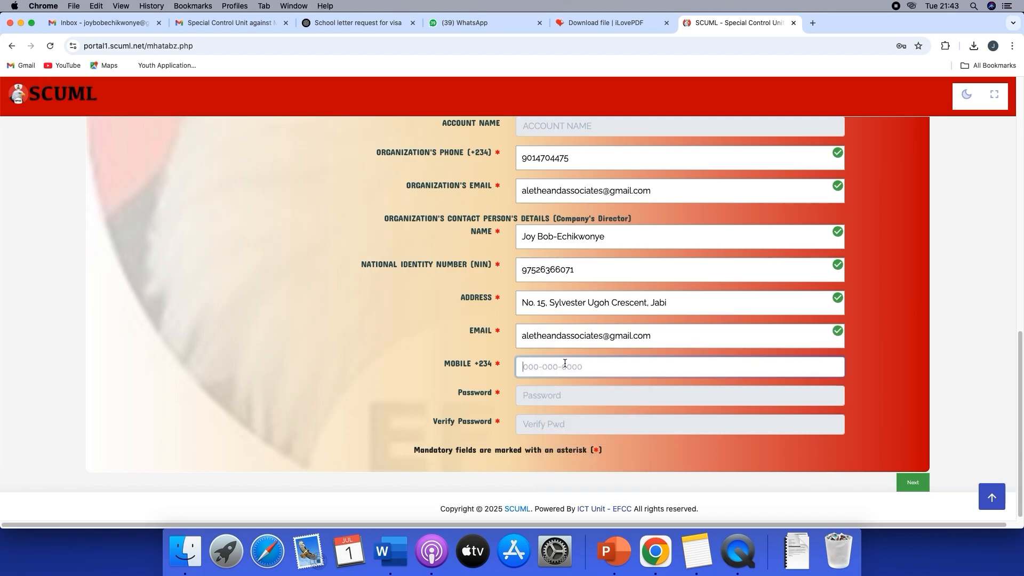
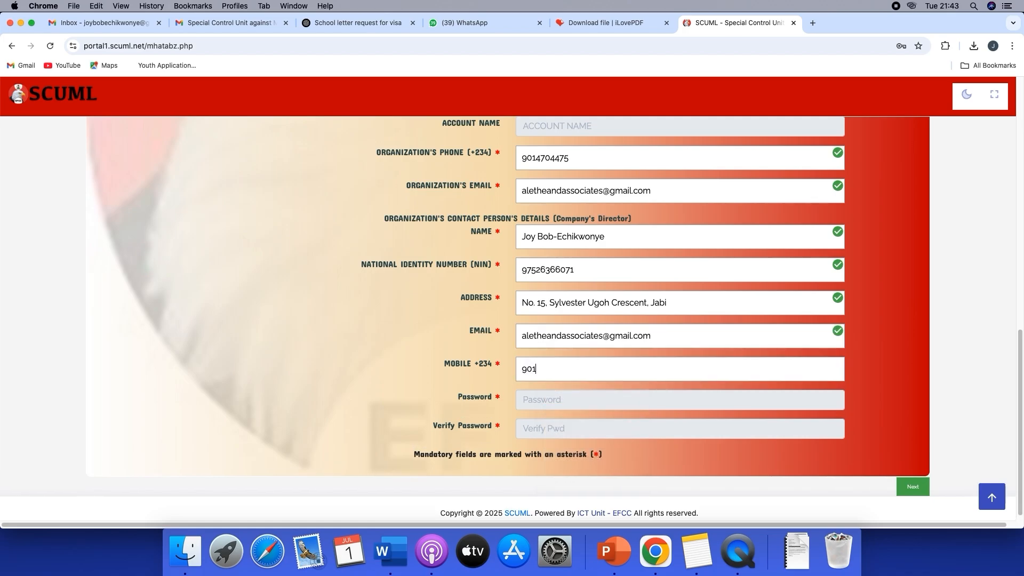
Enter the account password and repeat it in the Verify Password field
left_click(561, 399)
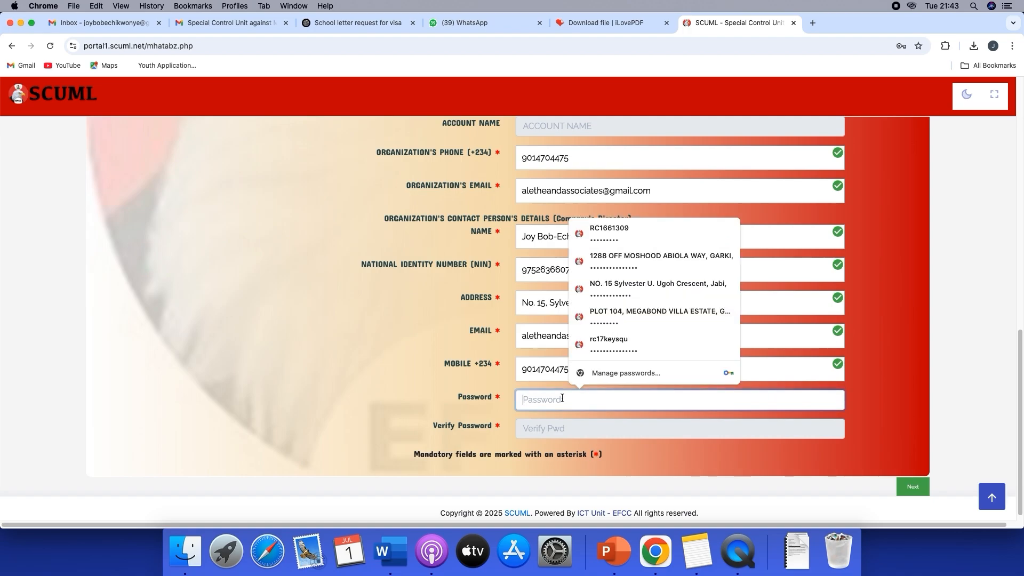
type("•••••••••")
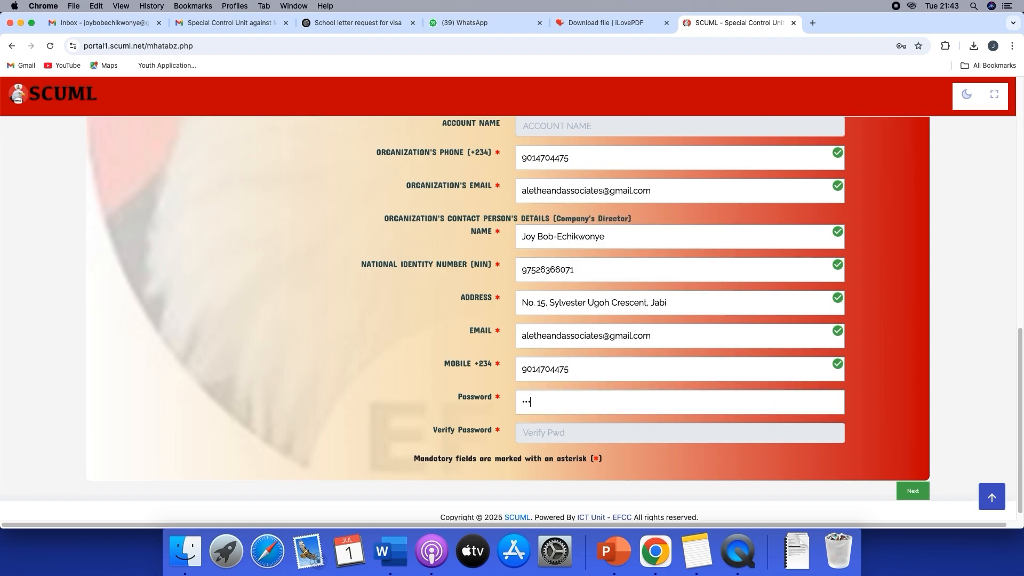
type("•")
left_click(560, 435)
type("•••")
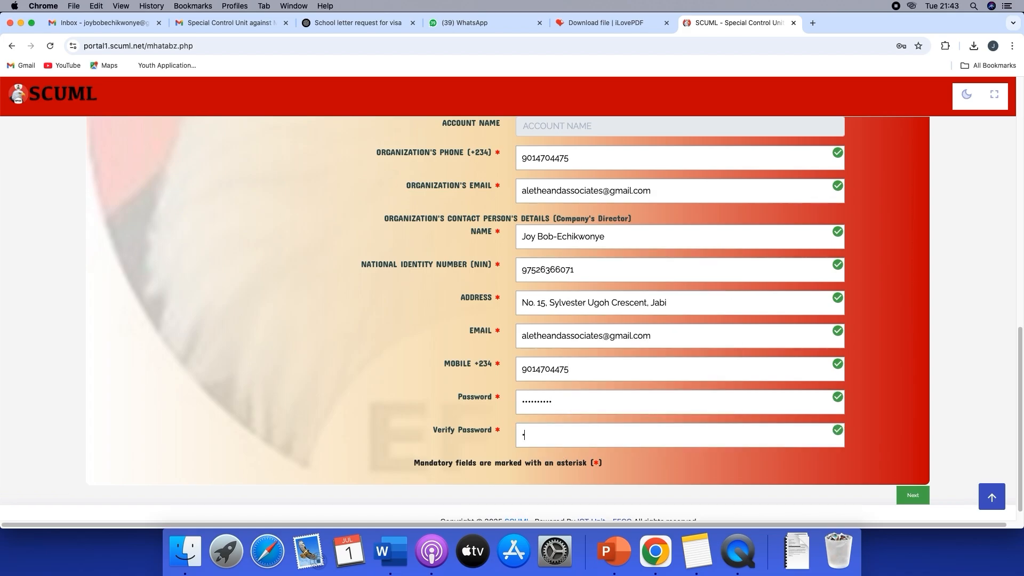
type("•••••••")
Submit the first section of the registration form and confirm that the SCUML registration guideline has been read and understood
left_click(917, 497)
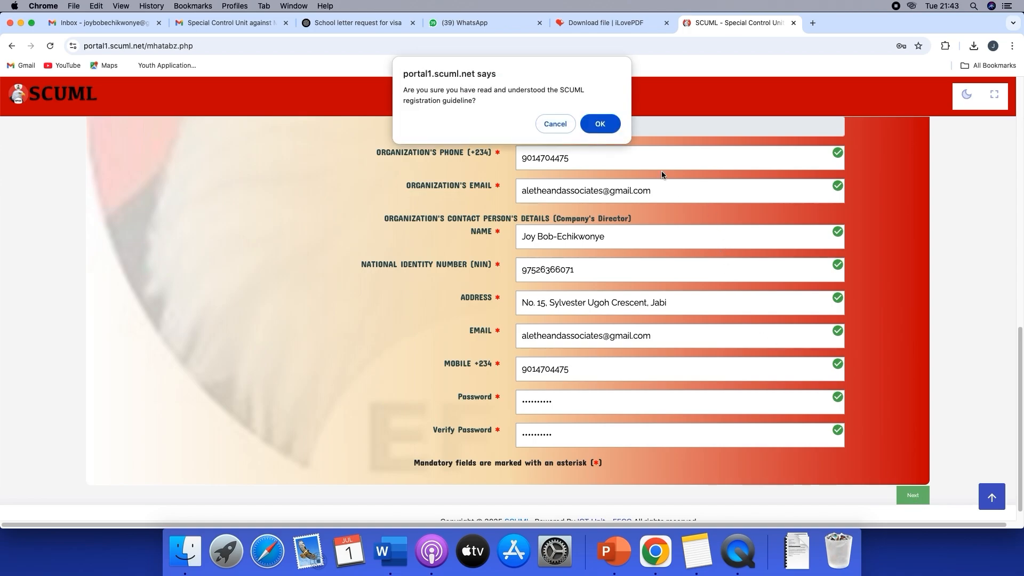
left_click(592, 125)
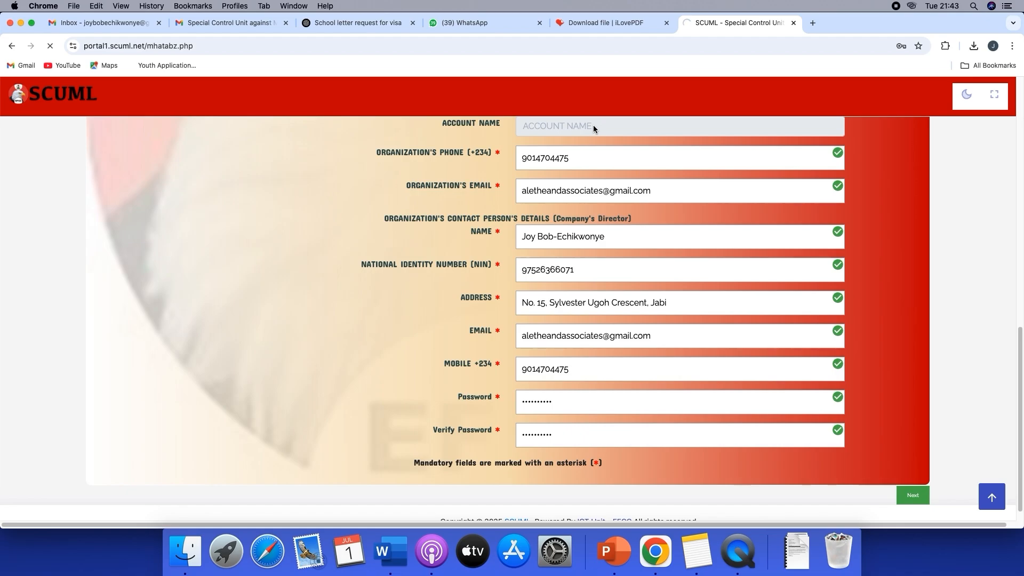
scroll(590, 220, "up", 3)
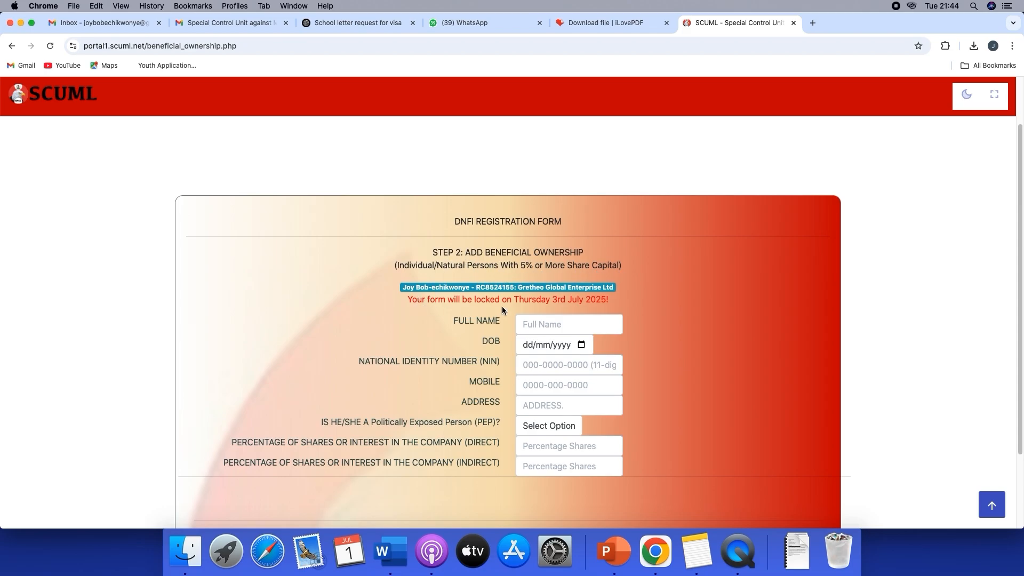
Enter the beneficial owner's full name and date of birth
scroll(550, 314, "down", 3)
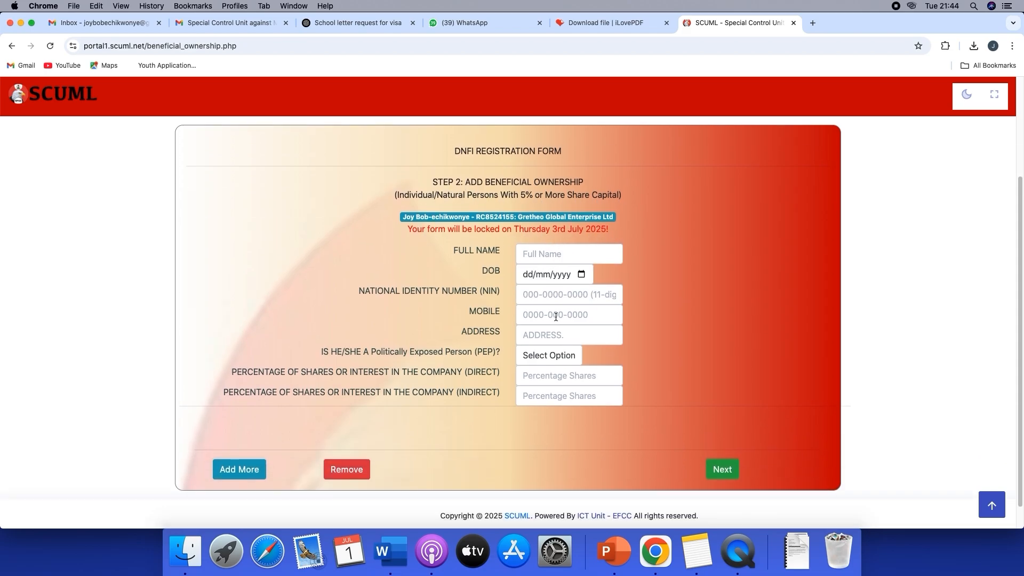
left_click(558, 257)
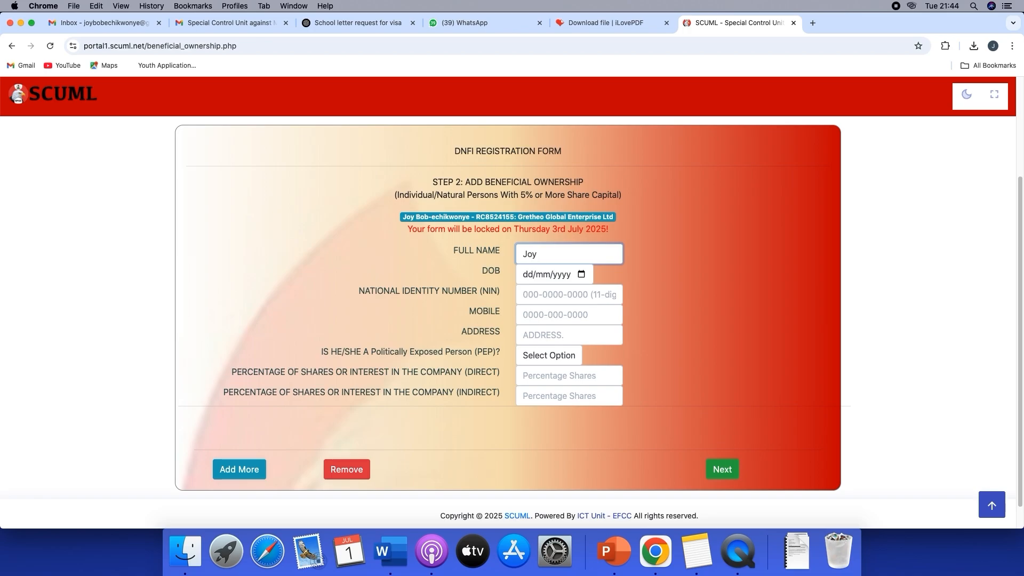
left_click(581, 274)
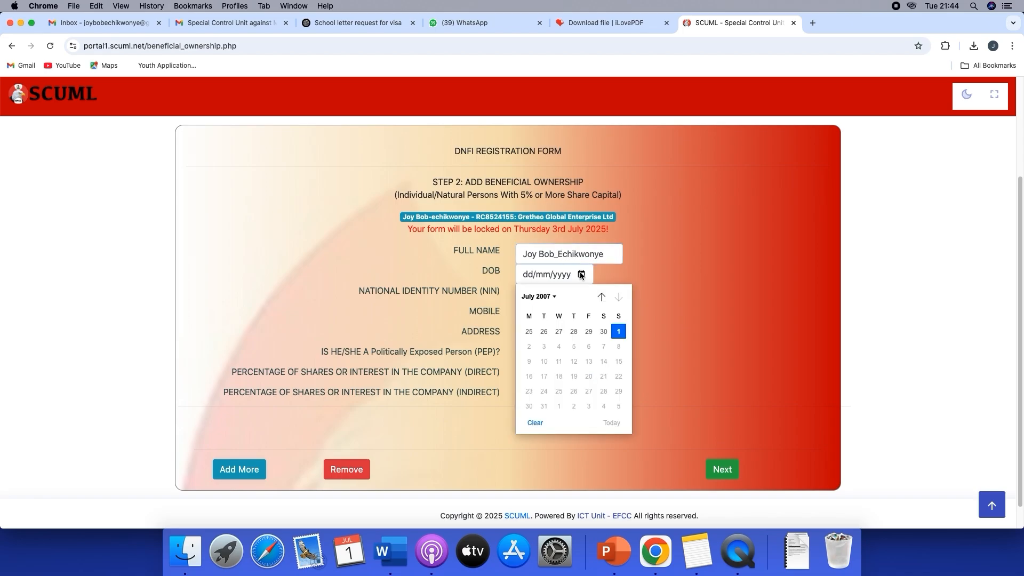
left_click(542, 296)
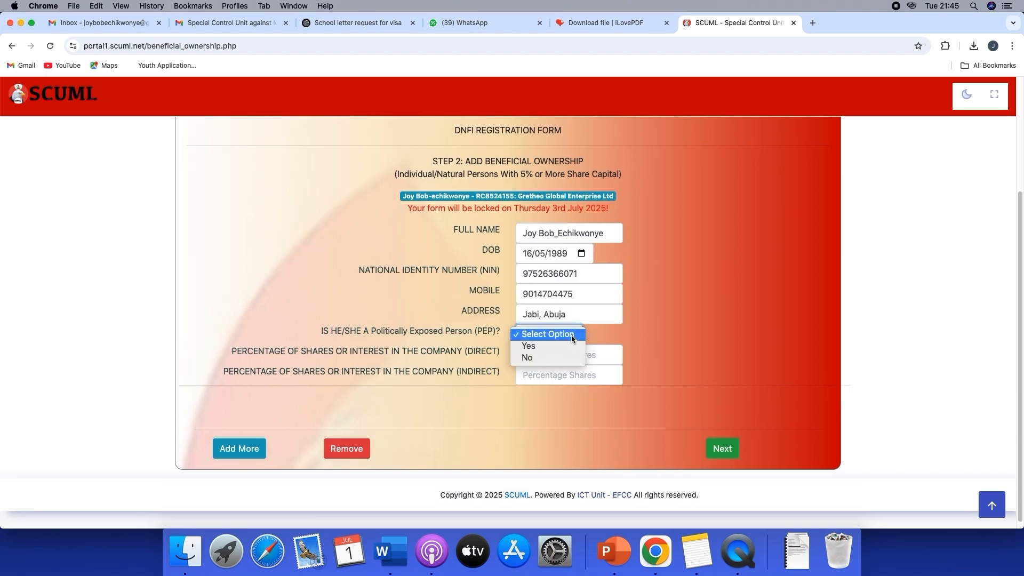
Mark the beneficial owner as politically exposed with 40 percent direct and 40 percent indirect shares, and submit the form
left_click(558, 346)
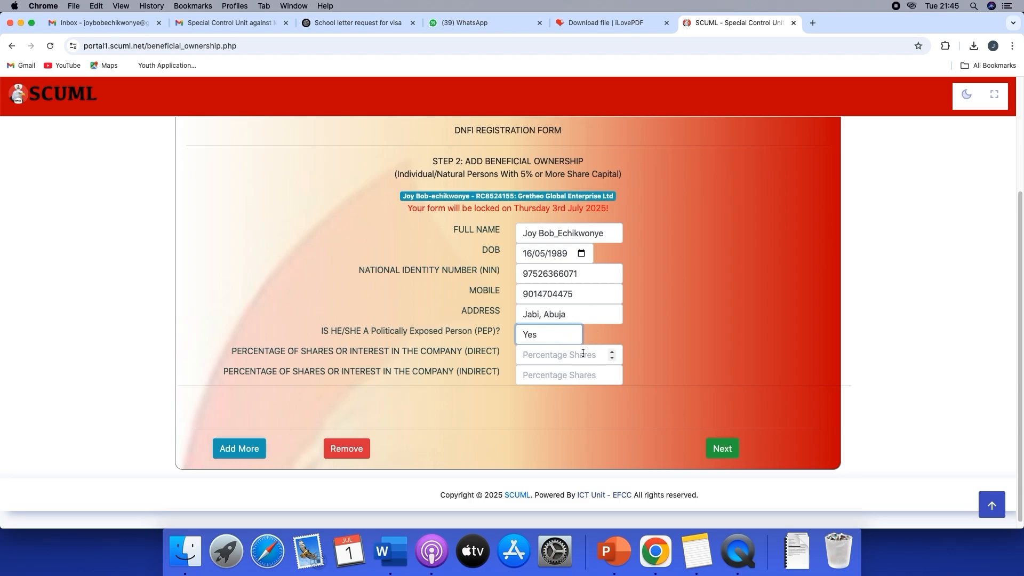
left_click(579, 359)
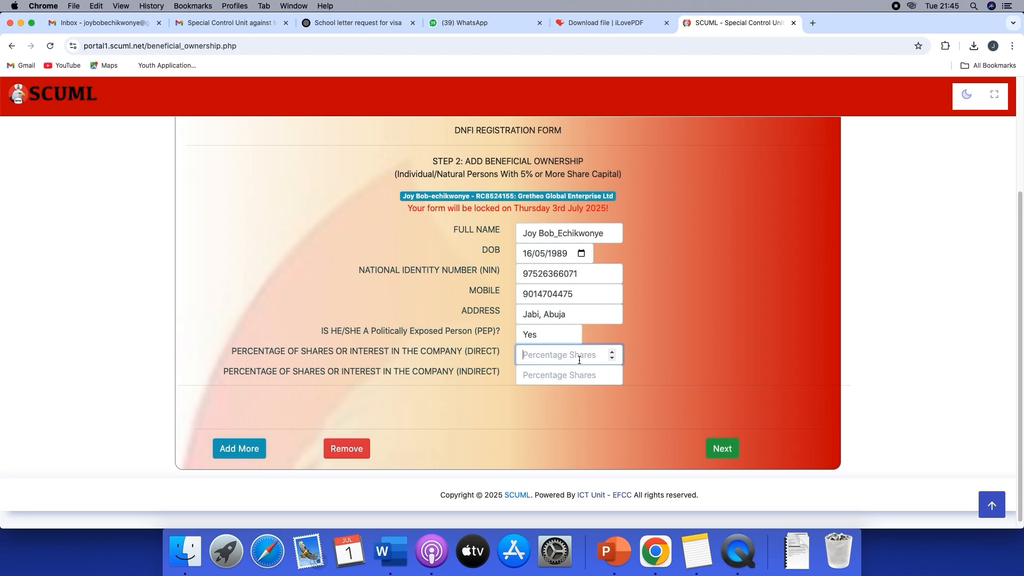
type("40")
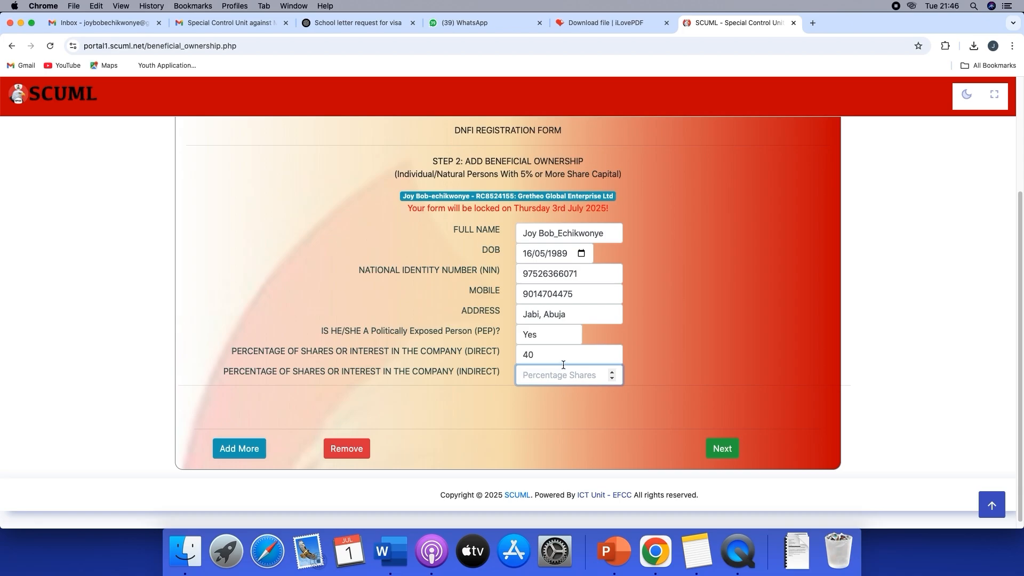
type("40")
left_click(716, 450)
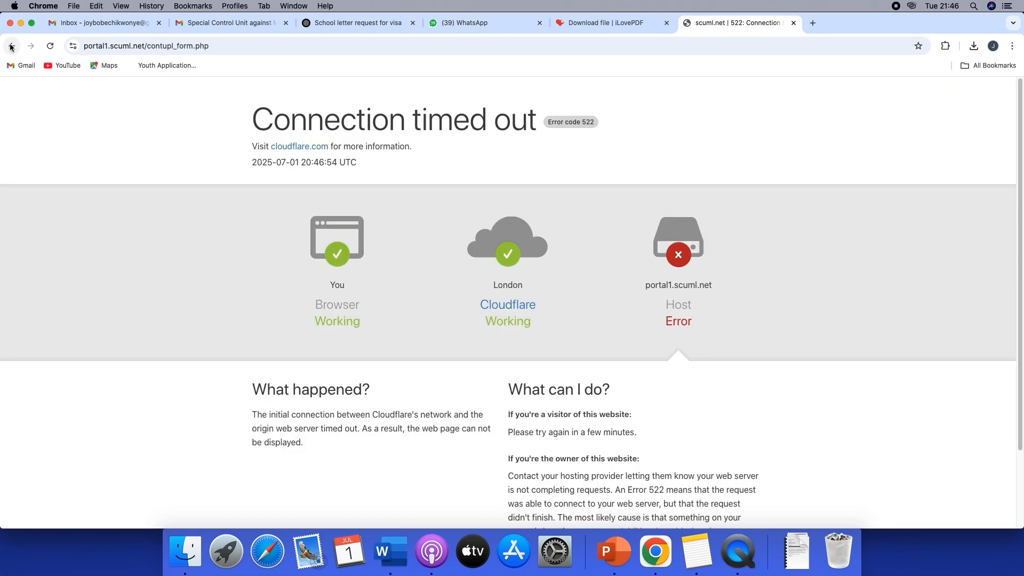
Return to the beneficial ownership form and submit it again
left_click(11, 47)
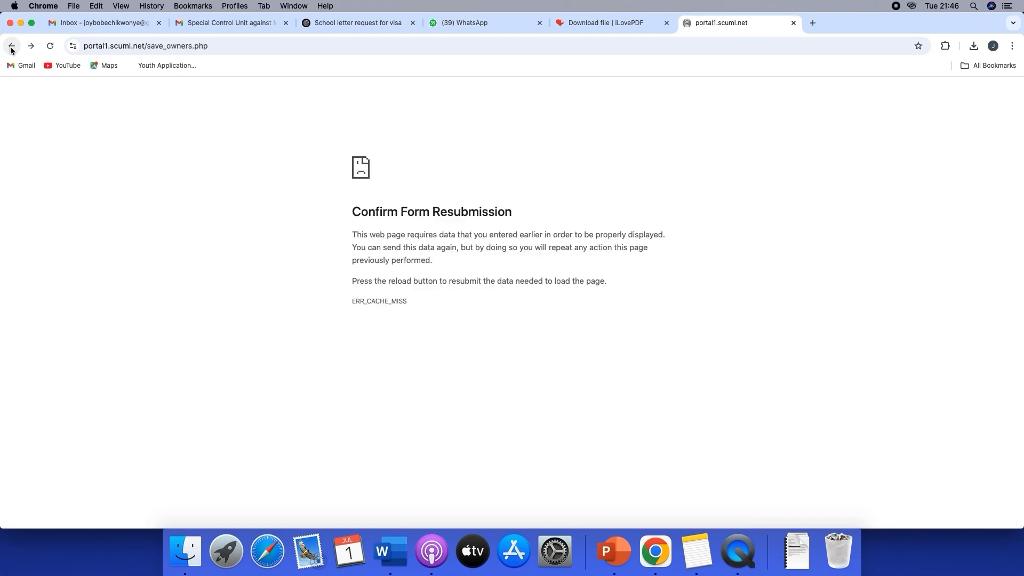
left_click(11, 47)
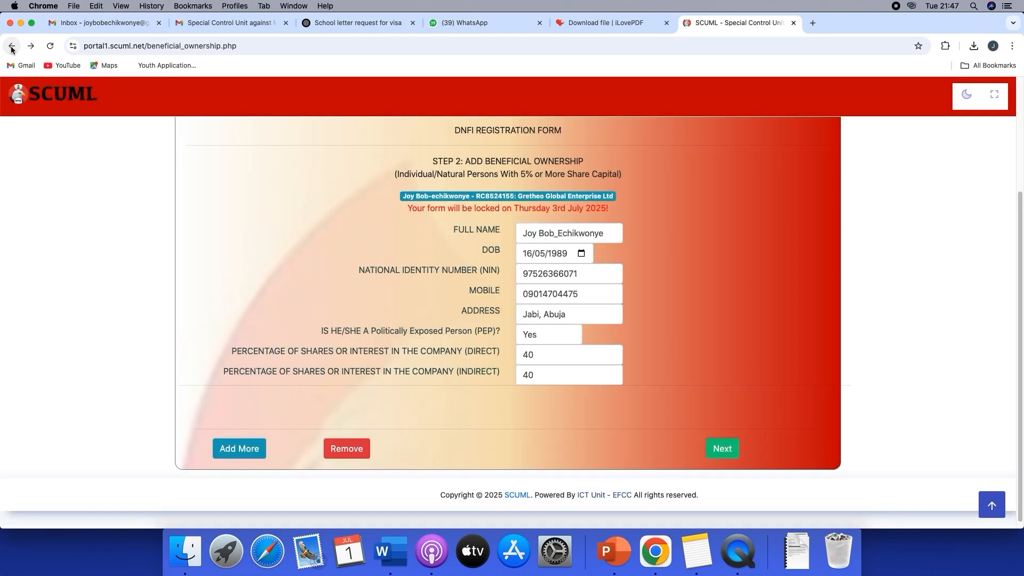
left_click(720, 451)
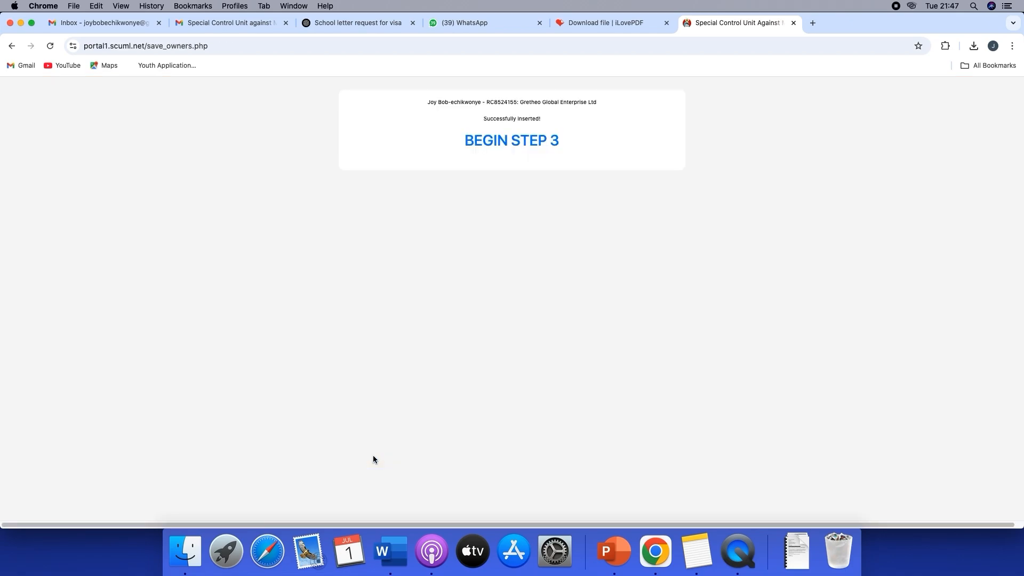
Begin Step 3 of the registration for adding a director
right_click(501, 141)
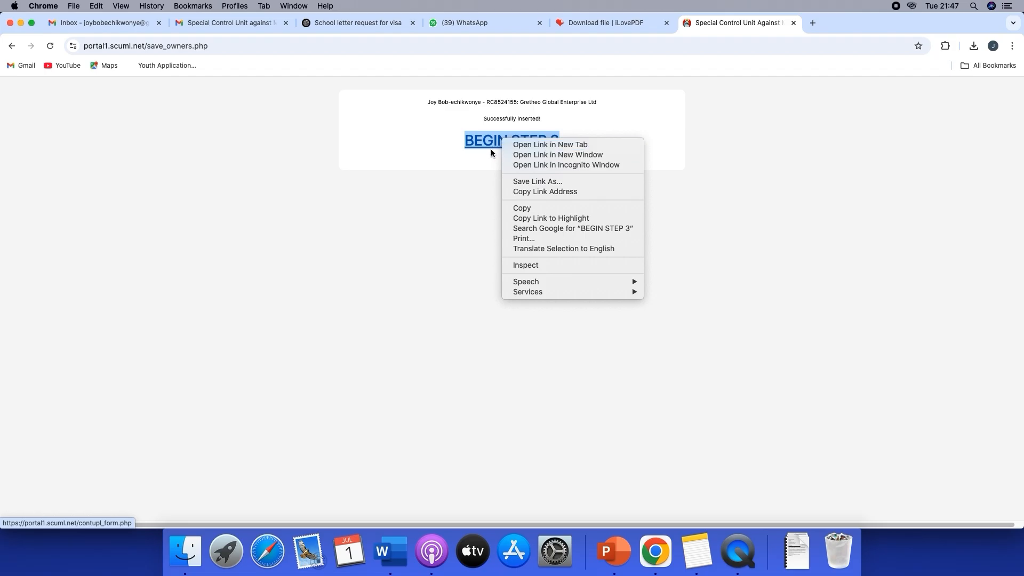
left_click(491, 153)
left_click(492, 145)
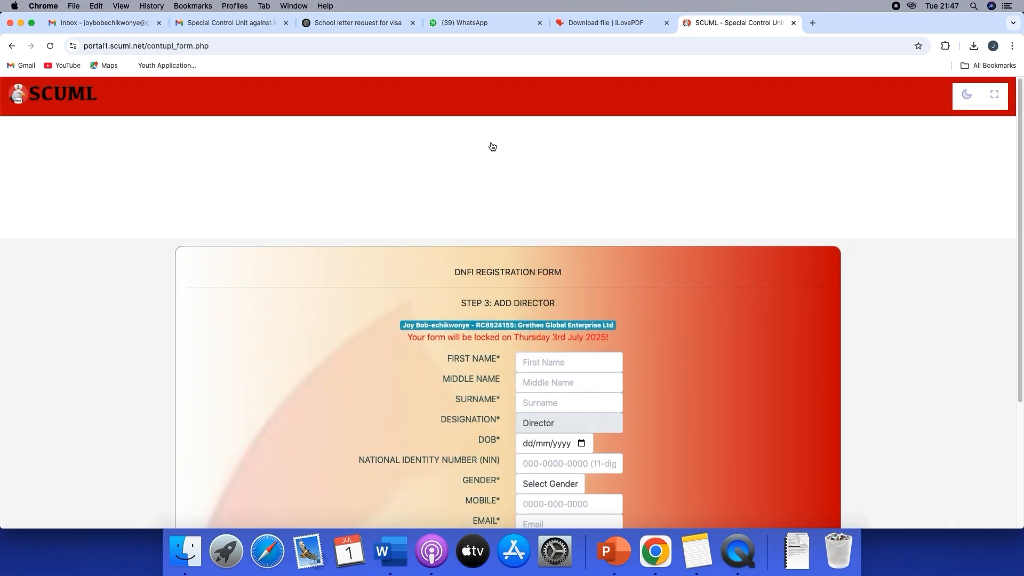
Enter the director's full name in the First Name field
scroll(635, 265, "down", 3)
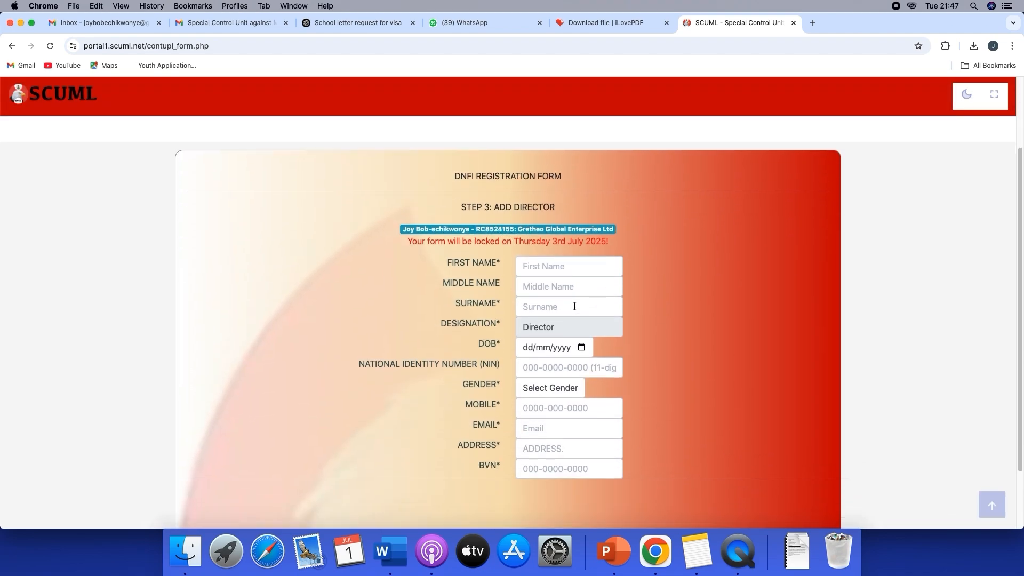
left_click(547, 262)
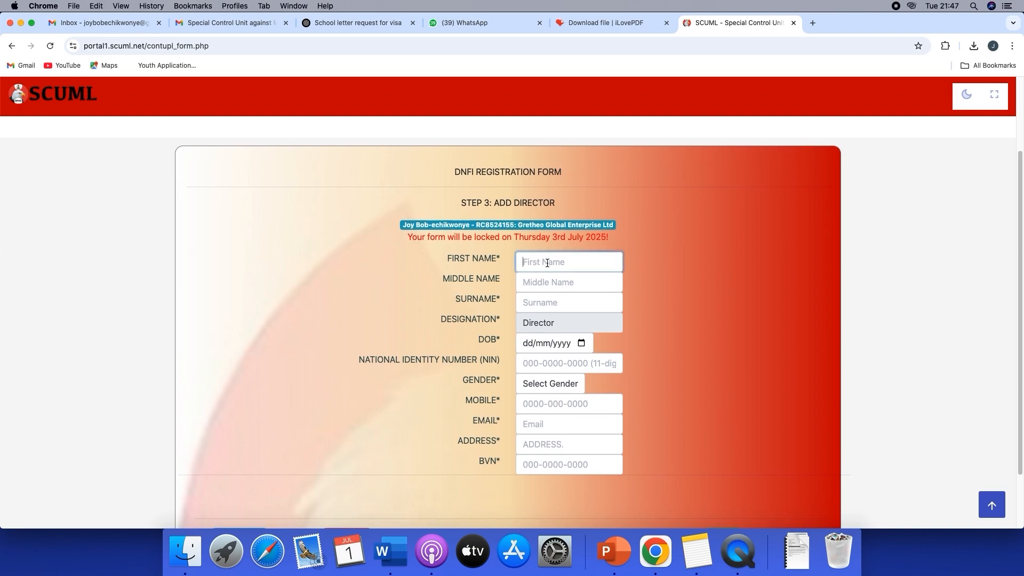
Move the director's surname out of the First Name field into the Surname field
left_click_drag(539, 262, 603, 263)
key("cmd+c")
right_click(600, 261)
left_click(616, 325)
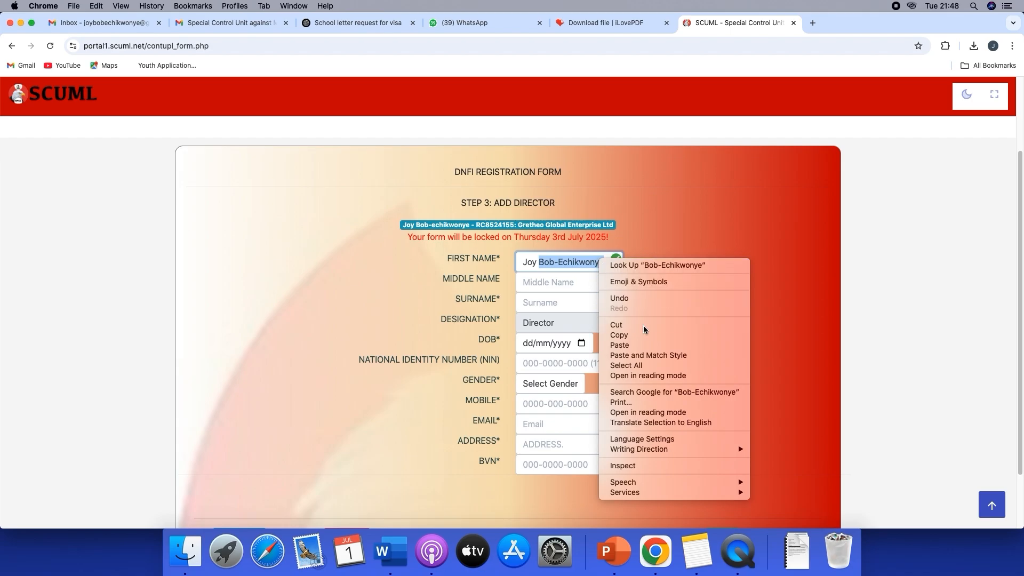
right_click(568, 302)
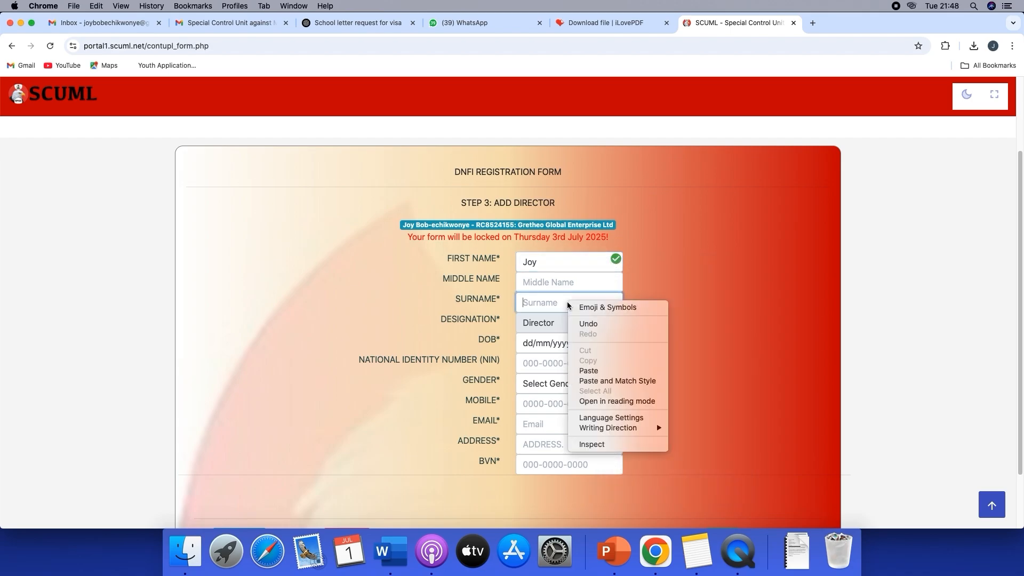
left_click(597, 371)
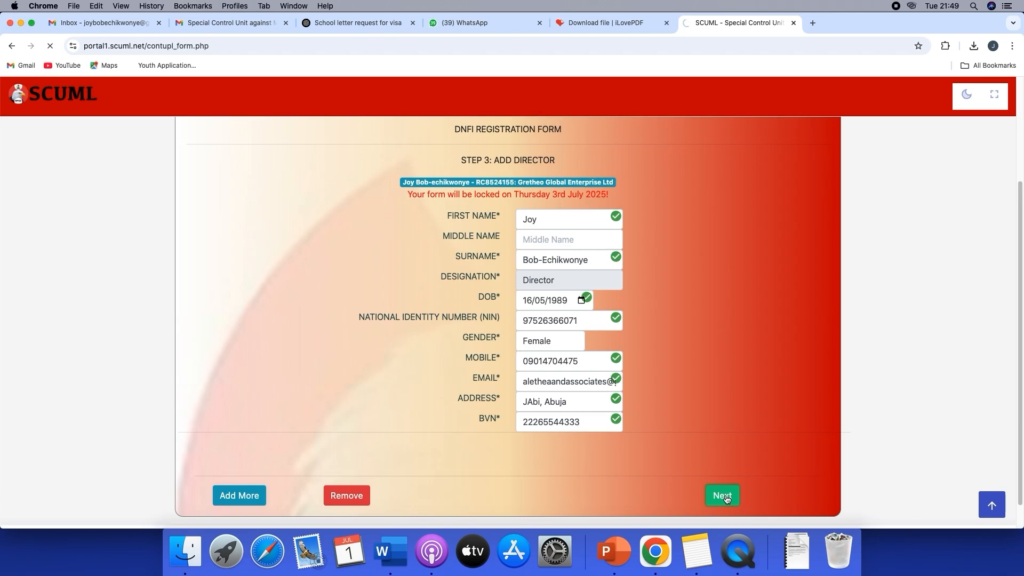
Submit the director's details and open the document upload form
left_click(722, 496)
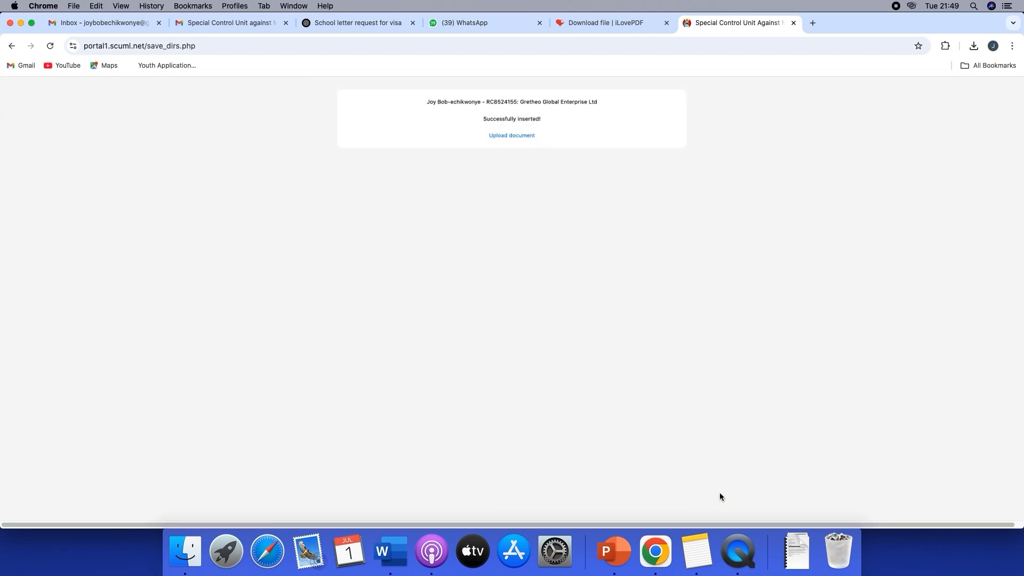
left_click(512, 136)
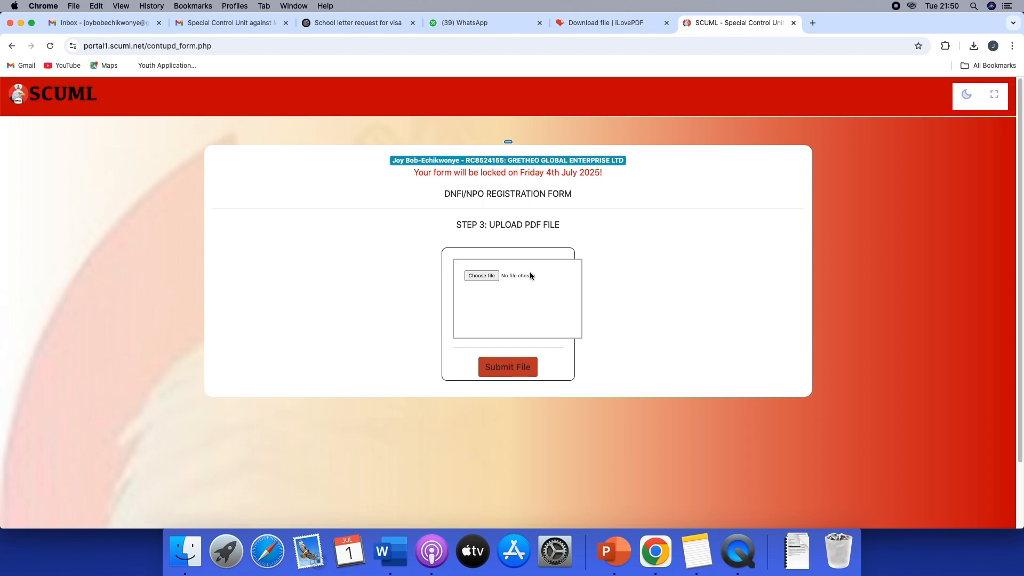
Find the file CERTIFICATE - GRETHEO GLOBAL ENTERPRISE .pdf by searching for "gretheo" and submit it as the registration document
left_click(484, 276)
left_click(637, 69)
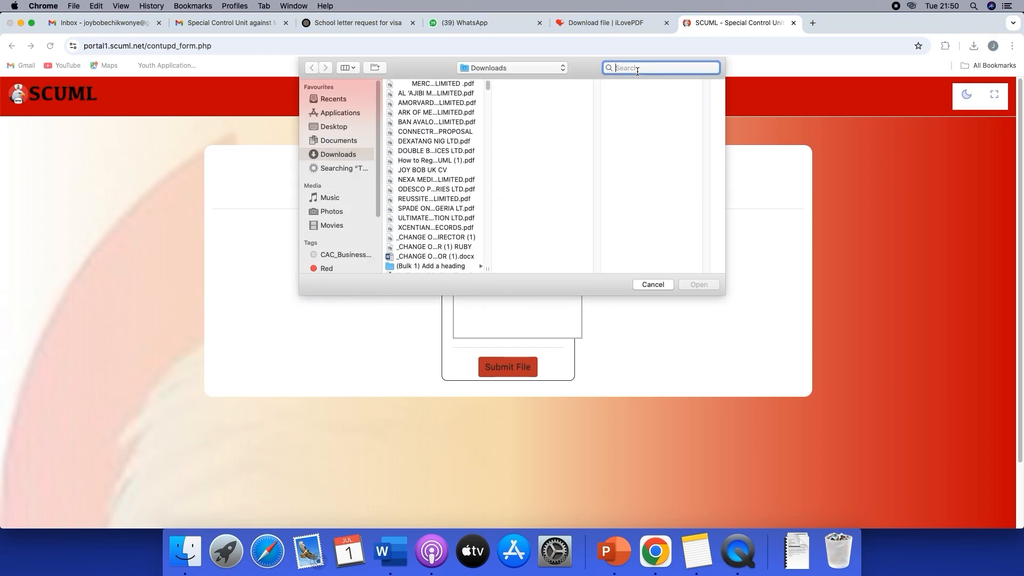
type("gre")
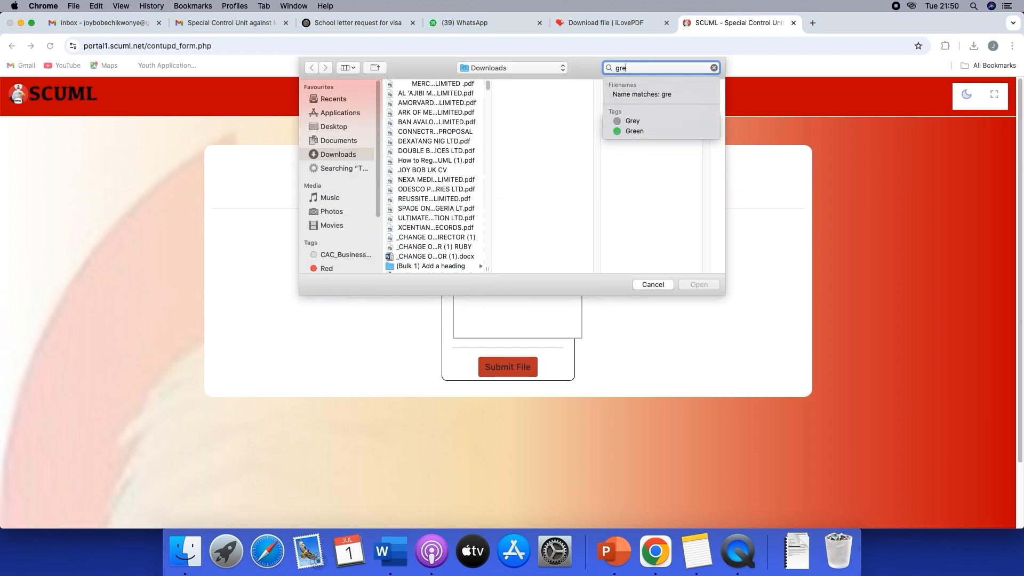
type("theo")
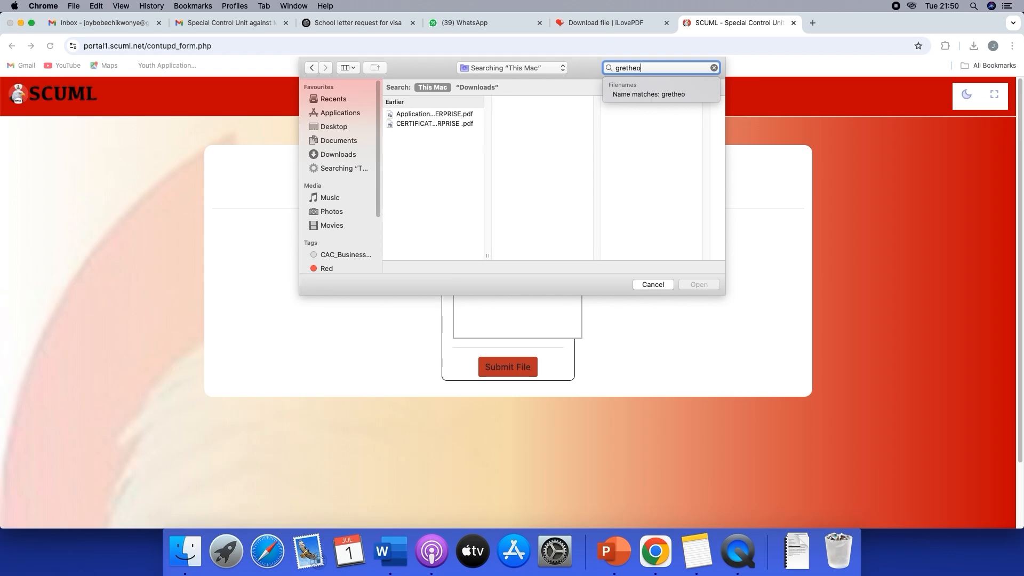
left_click(438, 123)
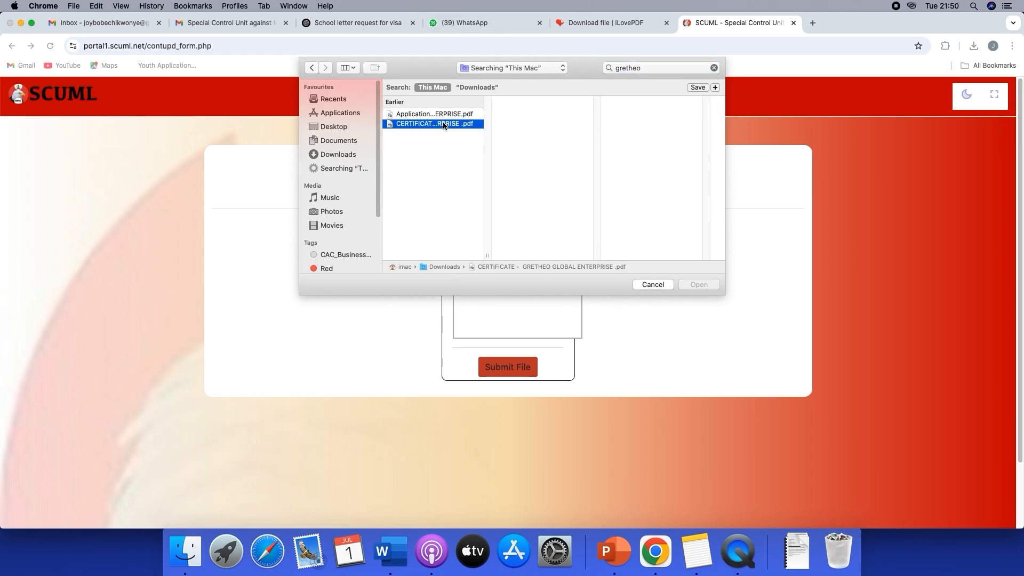
left_click(695, 284)
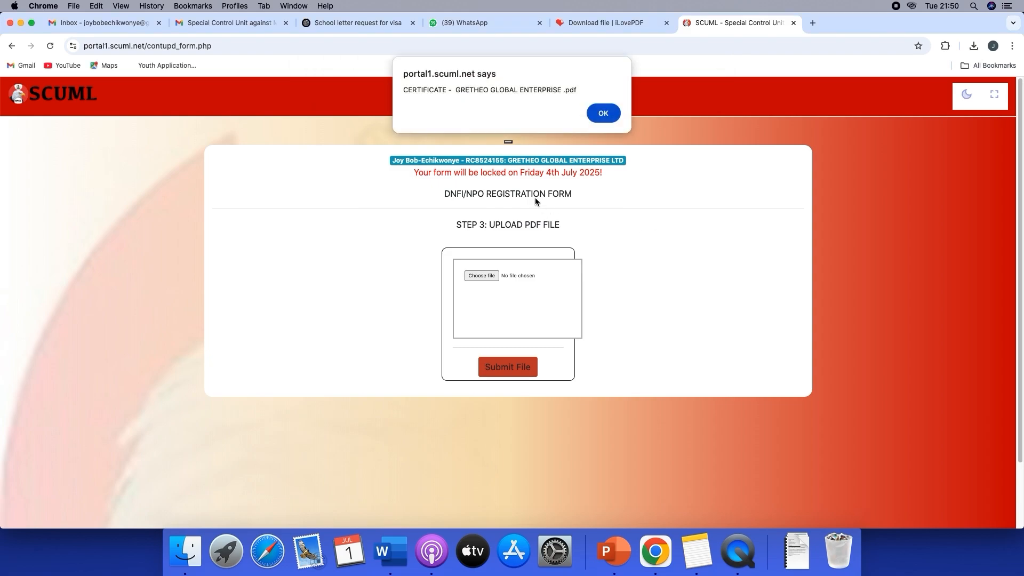
left_click(607, 113)
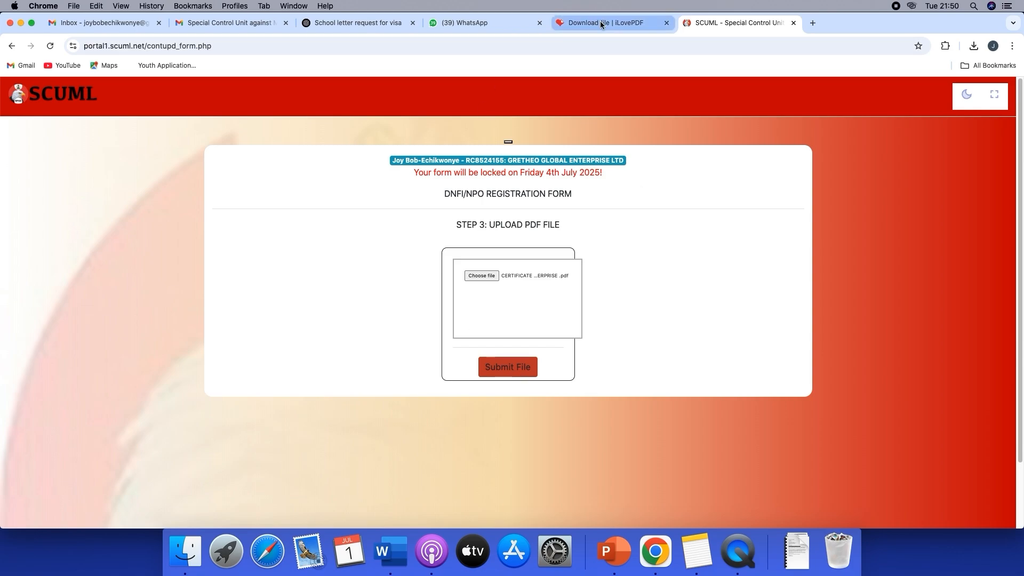
left_click(523, 373)
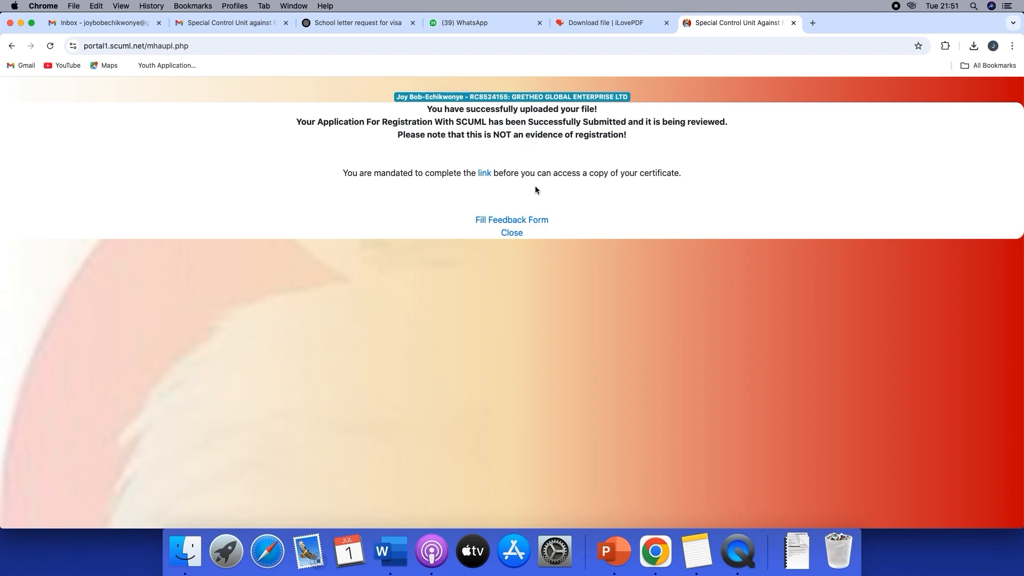
Follow the mandatory link to the Nigeria Sanctions Committee's form for subscribing to sanctions updates
left_click(486, 176)
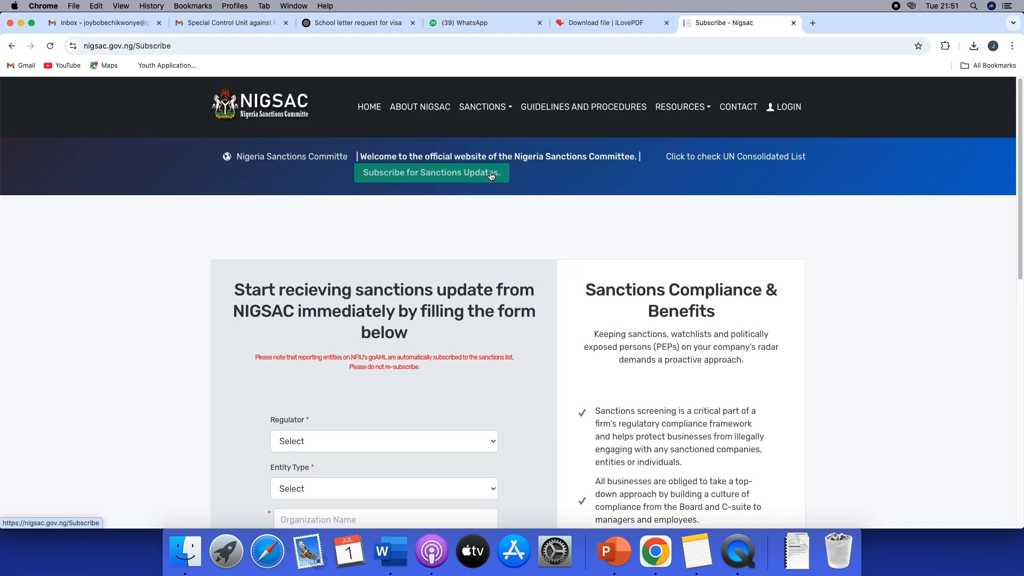
scroll(531, 299, "down", 2)
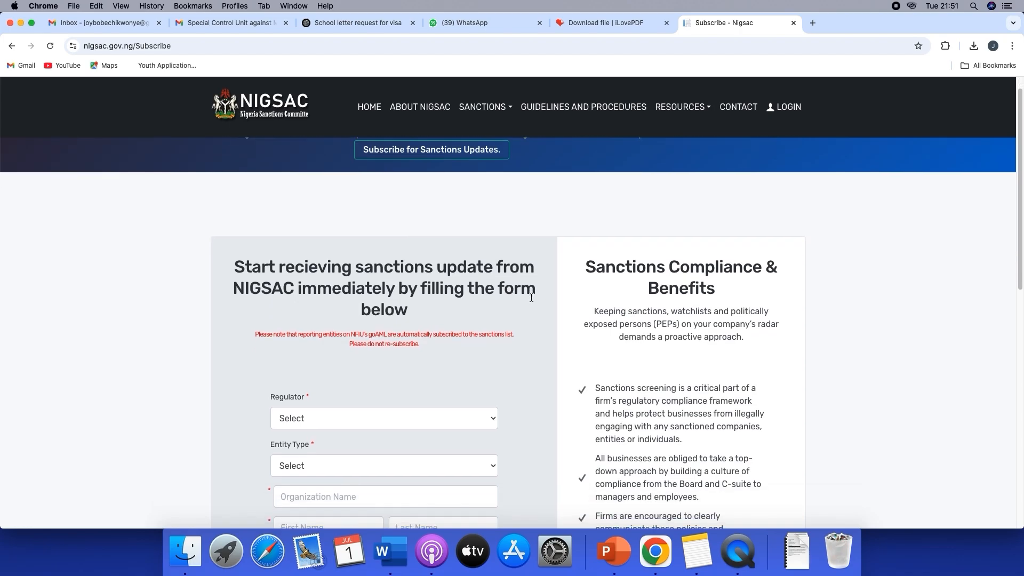
Set the regulator to SCUML in the sanctions subscription form
scroll(531, 303, "down", 4)
left_click(441, 284)
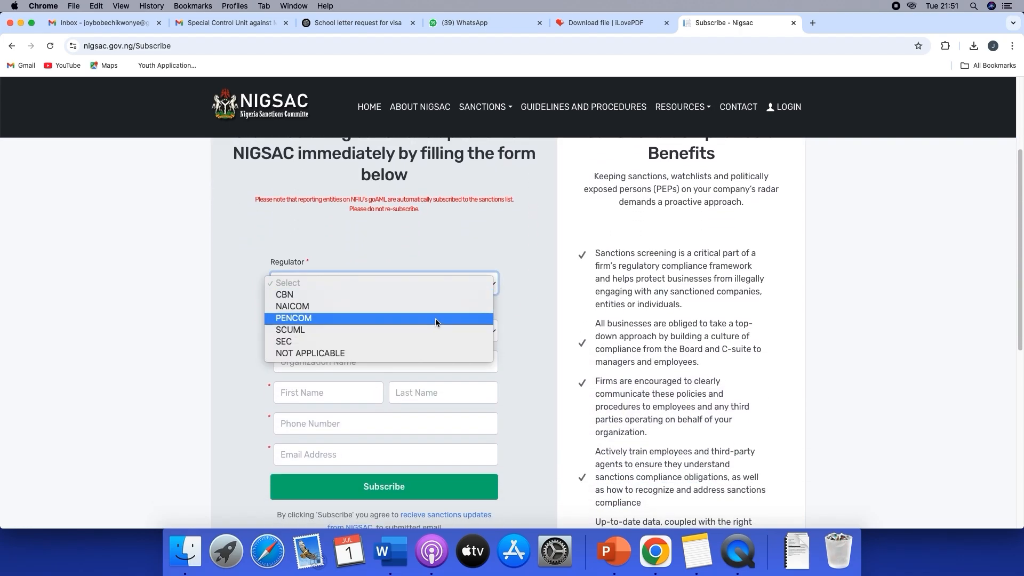
left_click(442, 330)
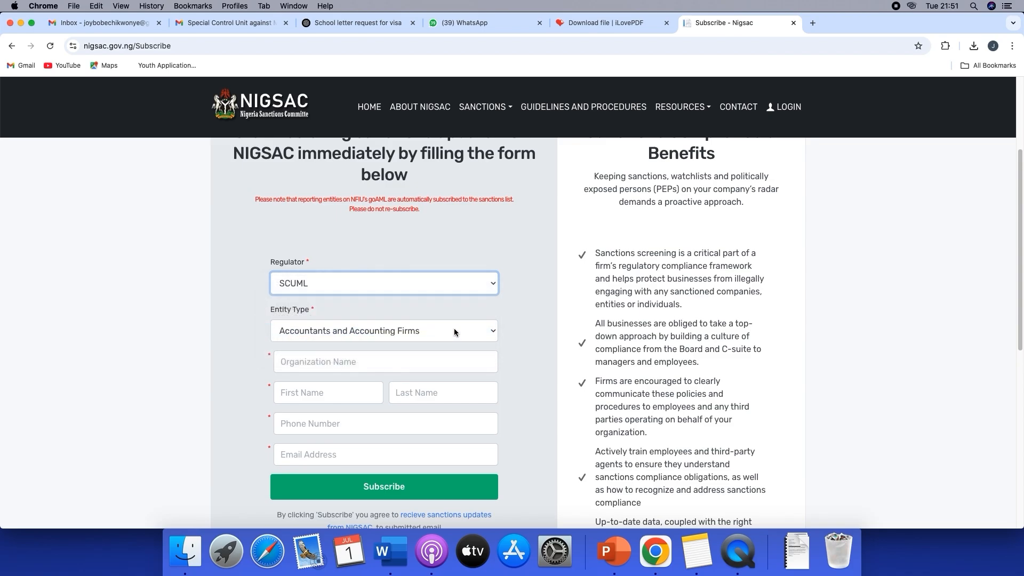
Review the available entity types without changing the selection, and look over the rest of the subscription form
scroll(453, 328, "down", 1)
left_click(425, 312)
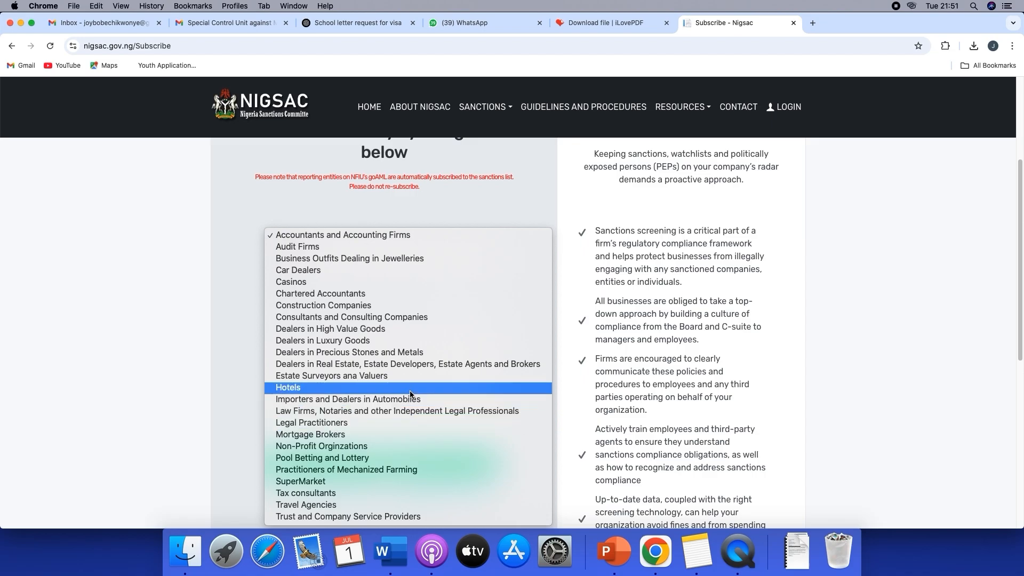
left_click(503, 193)
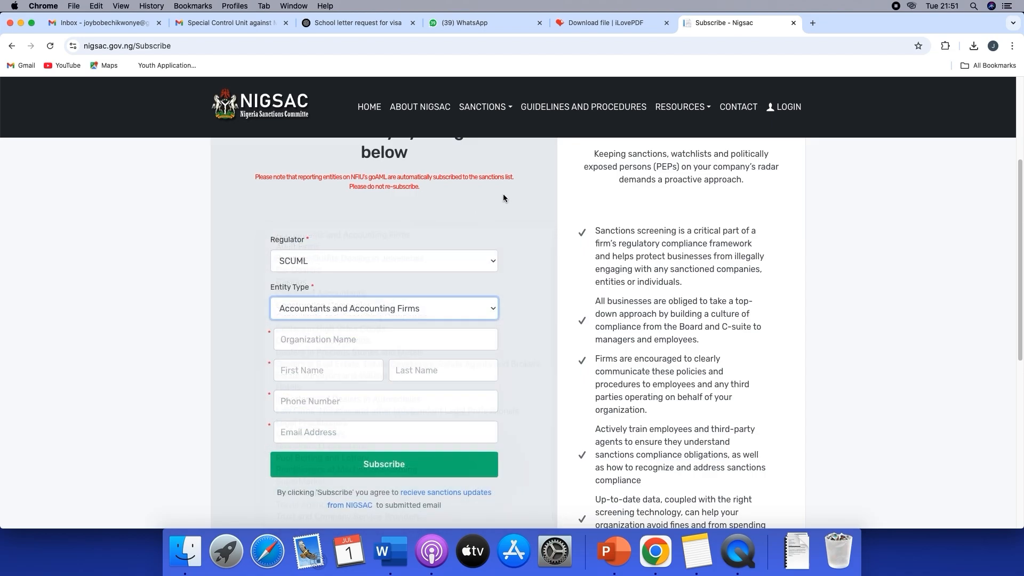
scroll(507, 263, "down", 3)
scroll(507, 292, "down", 3)
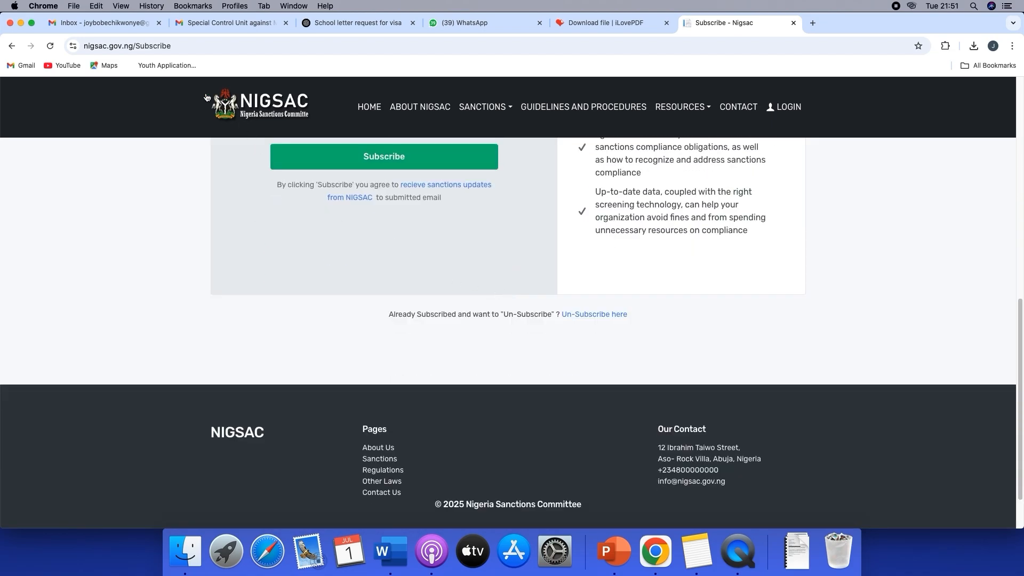
Switch to the Gmail inbox that holds the SCUML registration email, check for new mail and expand the list of mail folders
left_click(217, 24)
left_click(150, 124)
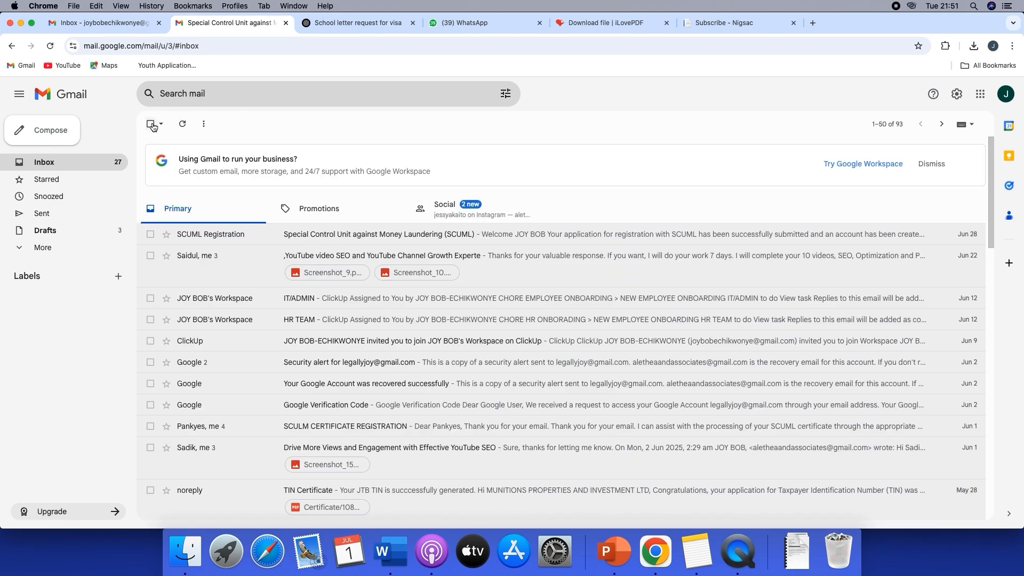
left_click(184, 124)
left_click(63, 248)
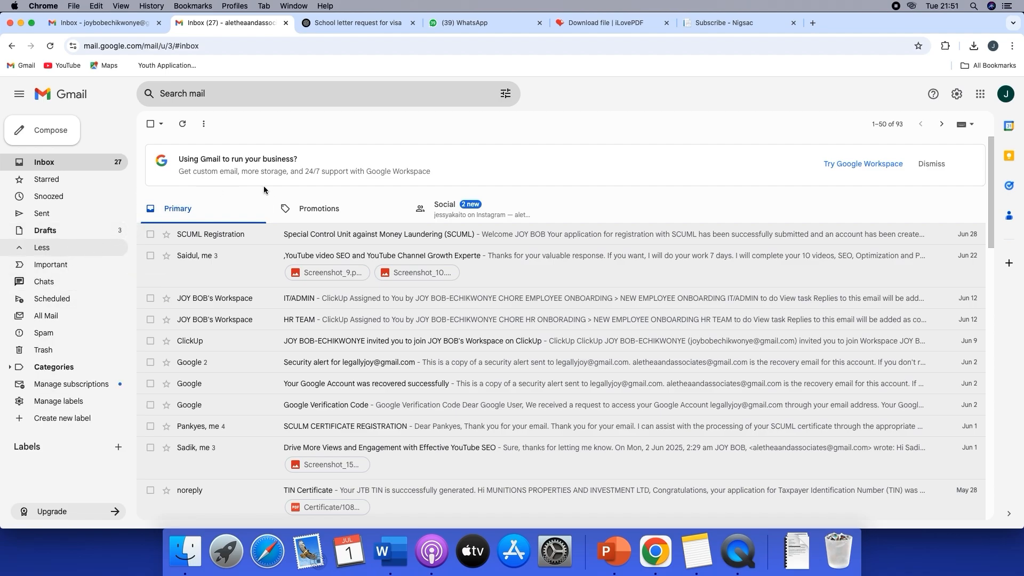
Return to the NIGSAC subscription form and set the entity type to Consultants and Consulting Companies
left_click(727, 23)
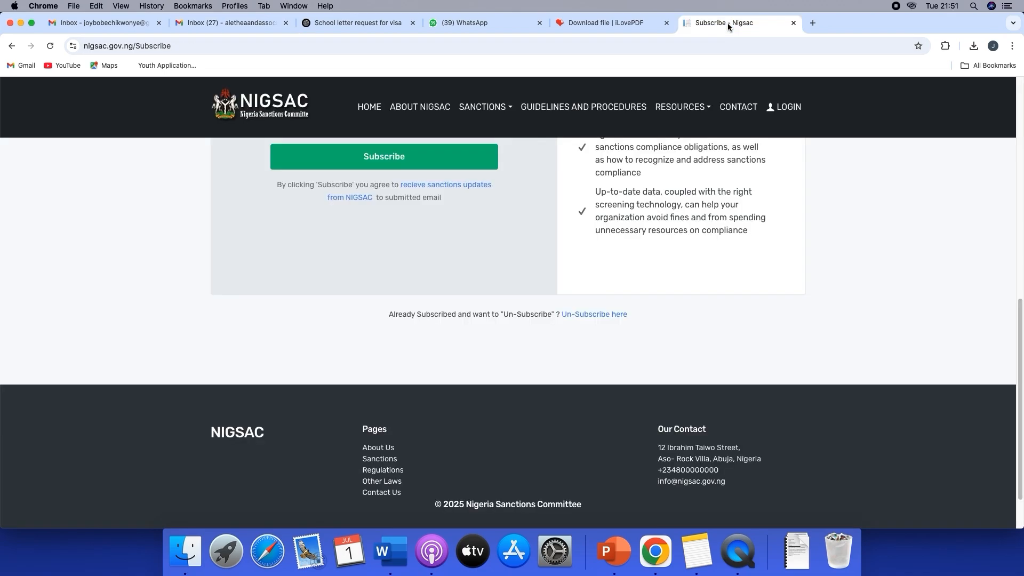
scroll(501, 231, "up", 5)
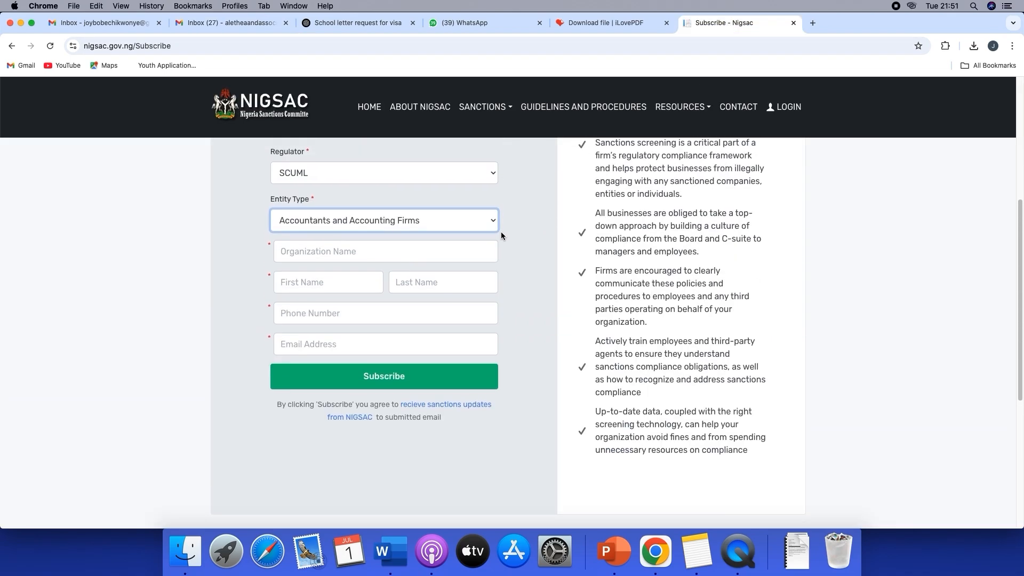
left_click(484, 239)
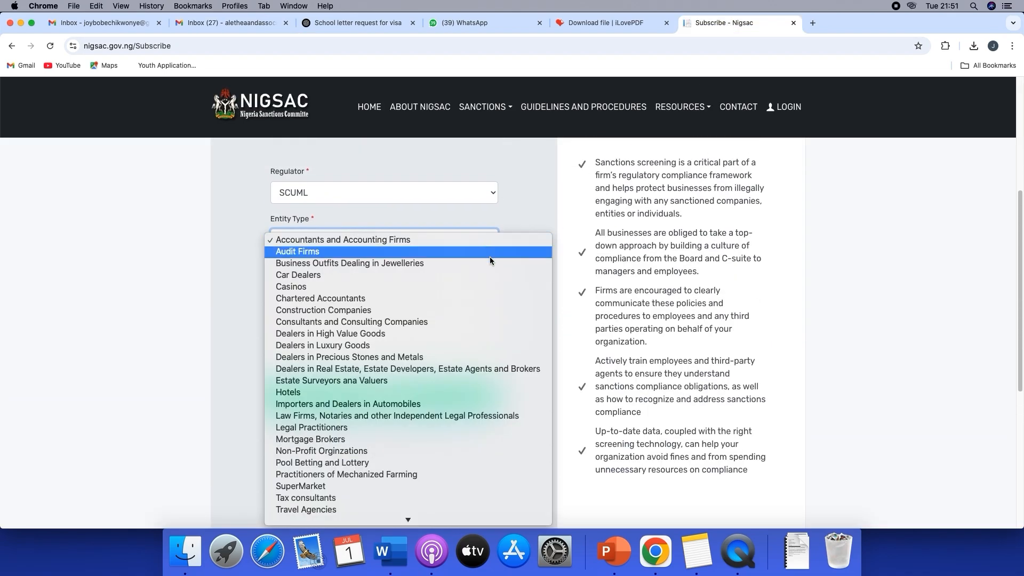
left_click(474, 321)
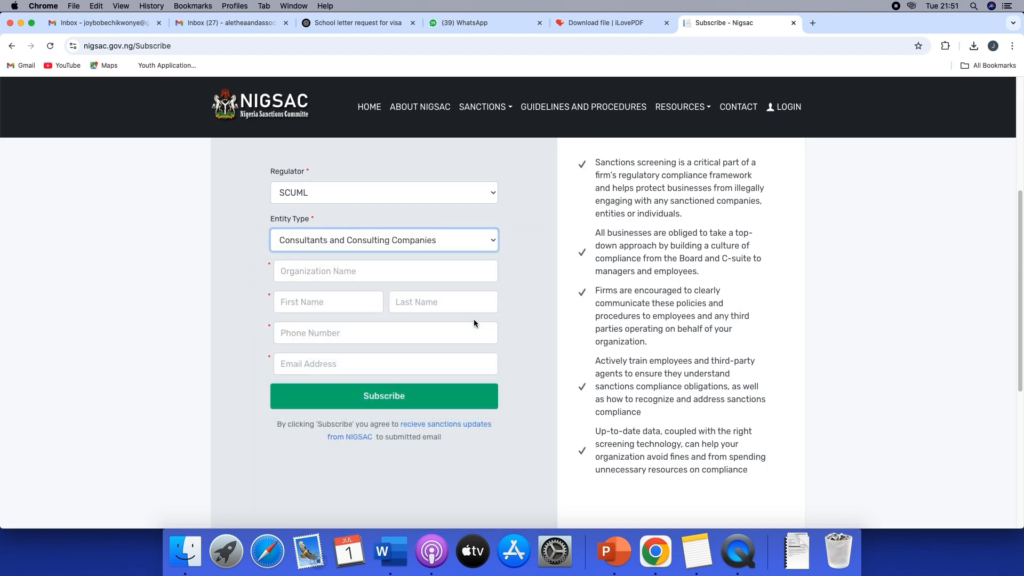
scroll(474, 322, "down", 3)
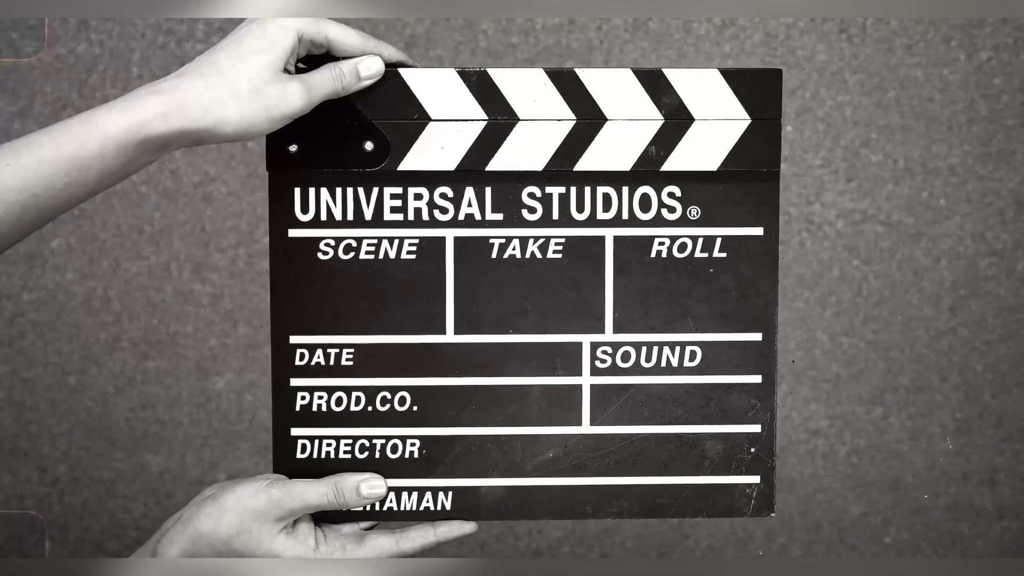